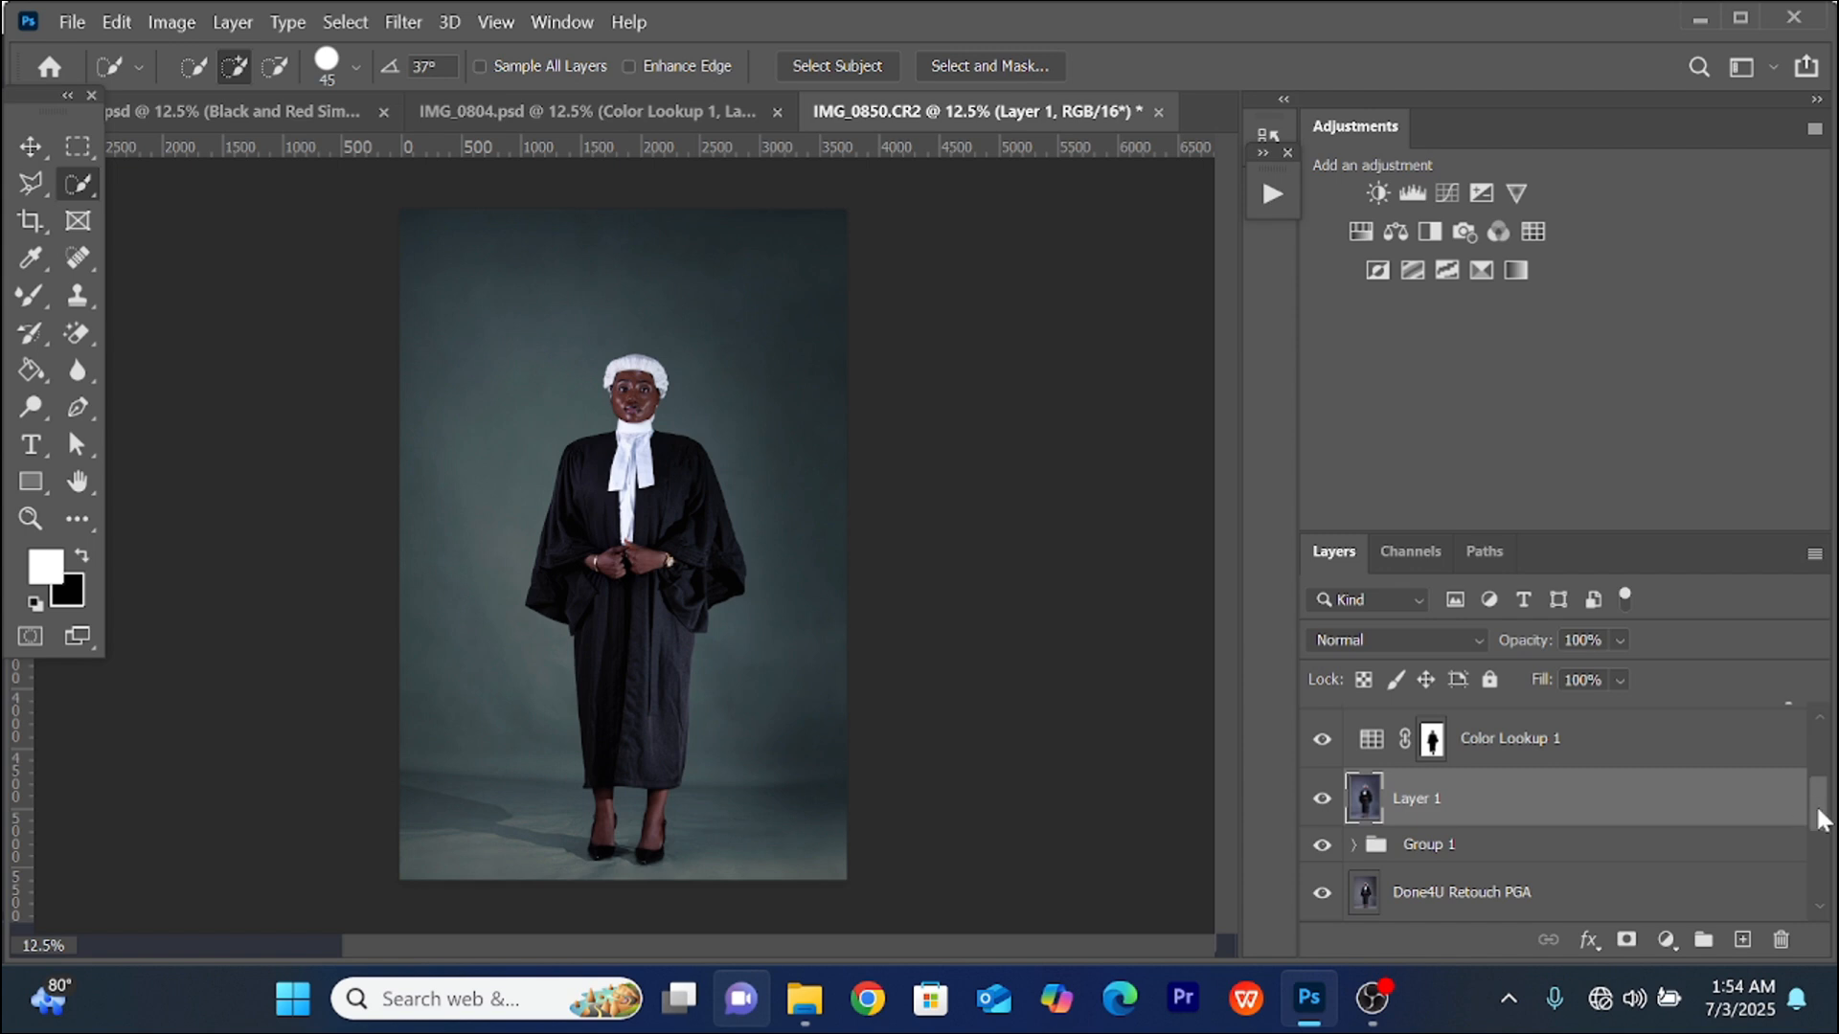
- Convert Layer 1 to a smart object
mouse_move(1823, 817)
left_mouse_down()
mouse_move(1822, 743)
mouse_move(1830, 848)
mouse_move(1831, 772)
mouse_move(1827, 812)
left_mouse_up()
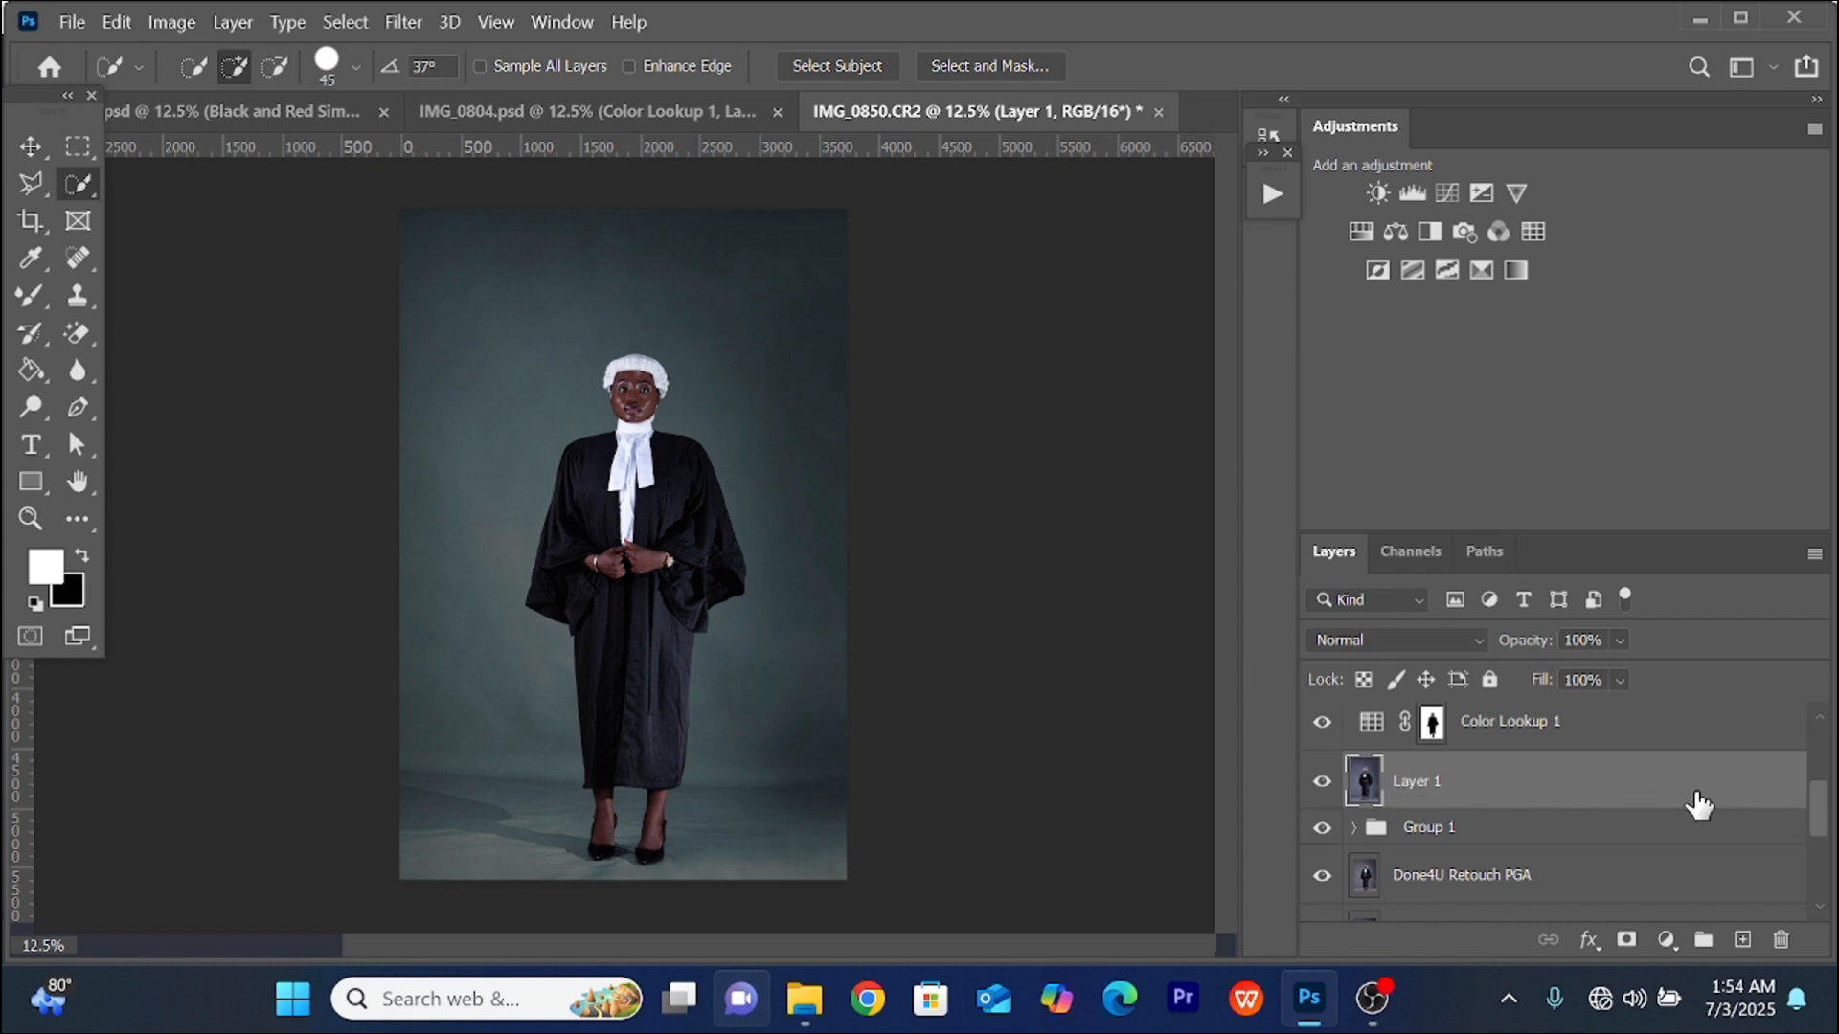
scroll(1831, 787, "up", 1)
scroll(1831, 787, "down", 1)
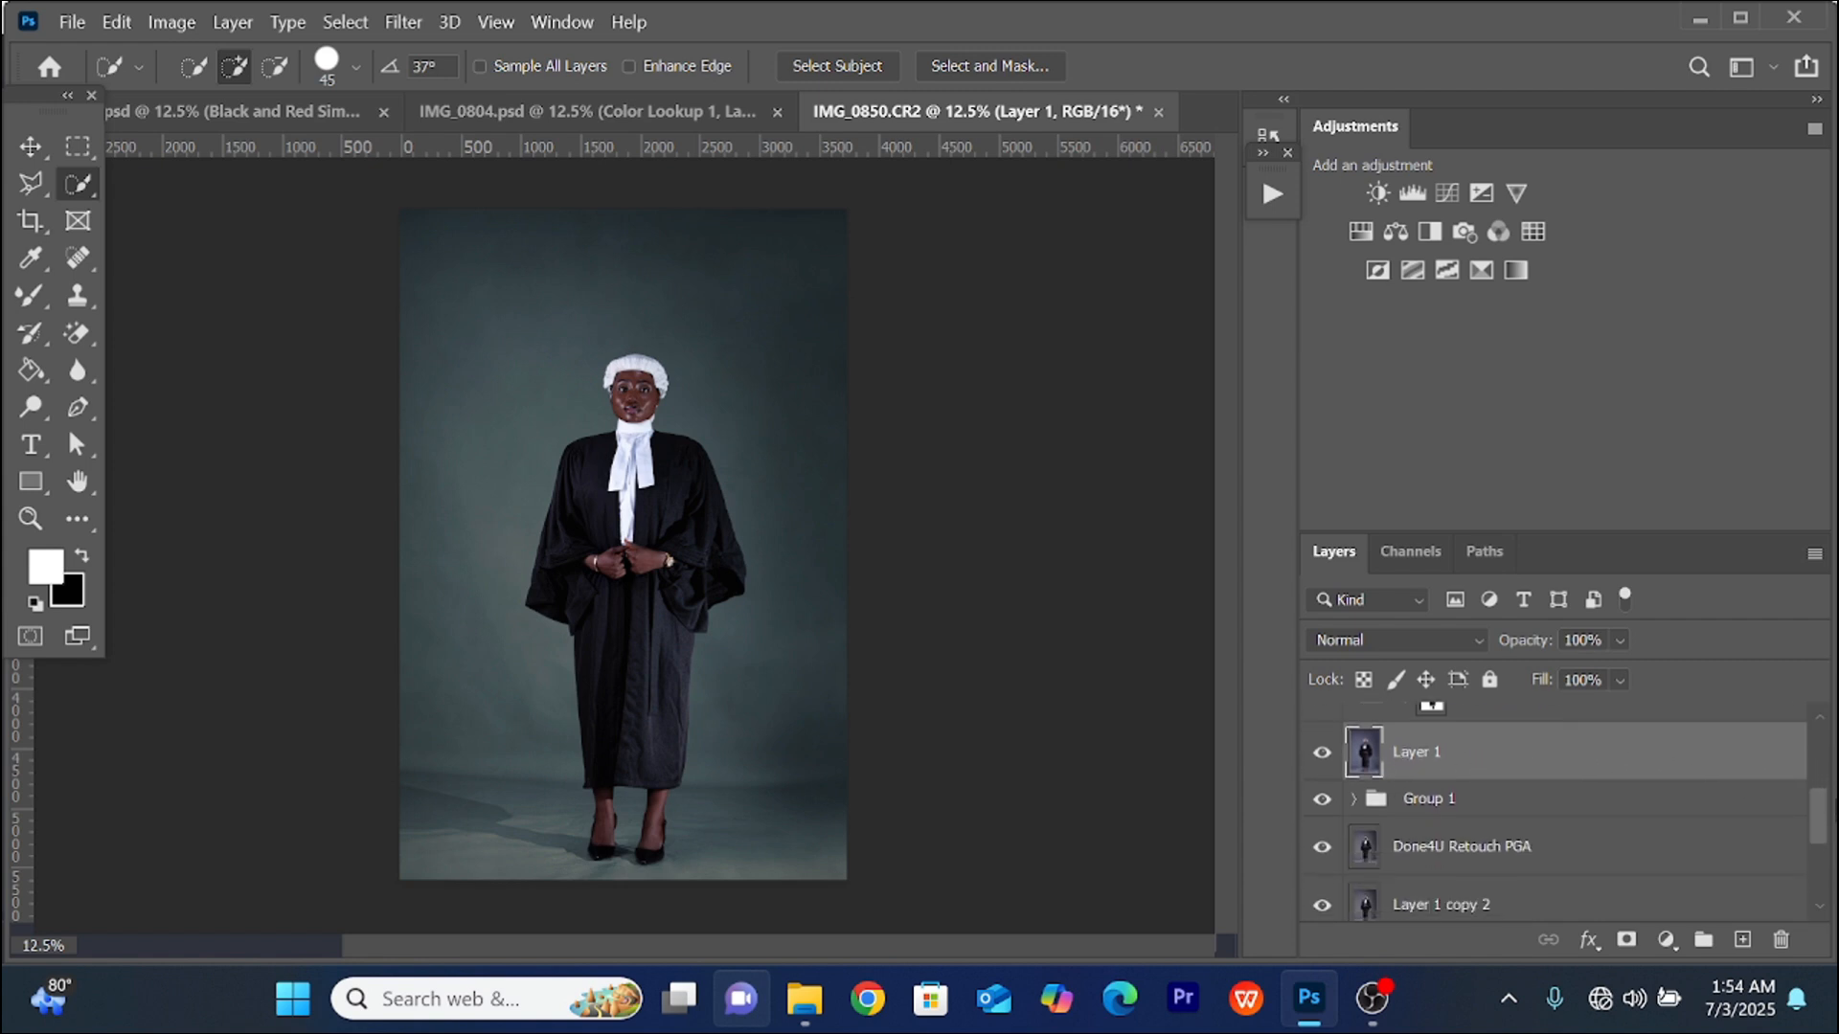
right_click(1476, 759)
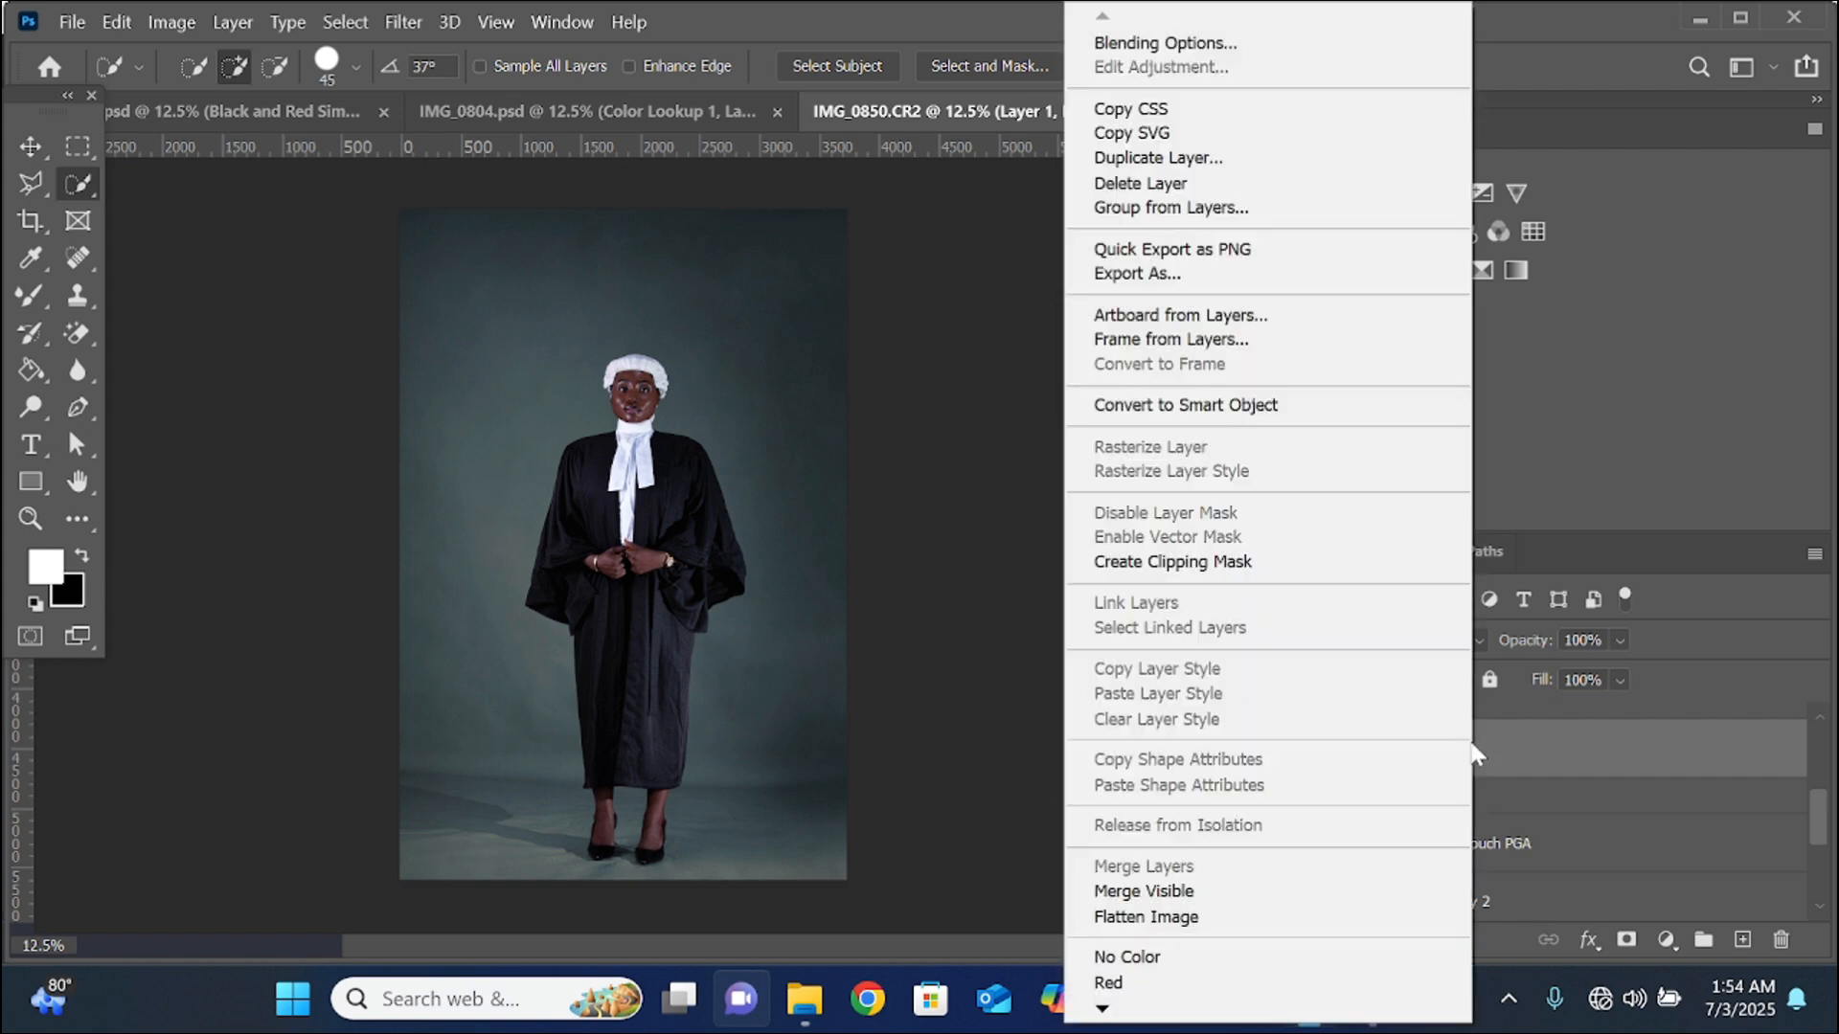
left_click(1187, 405)
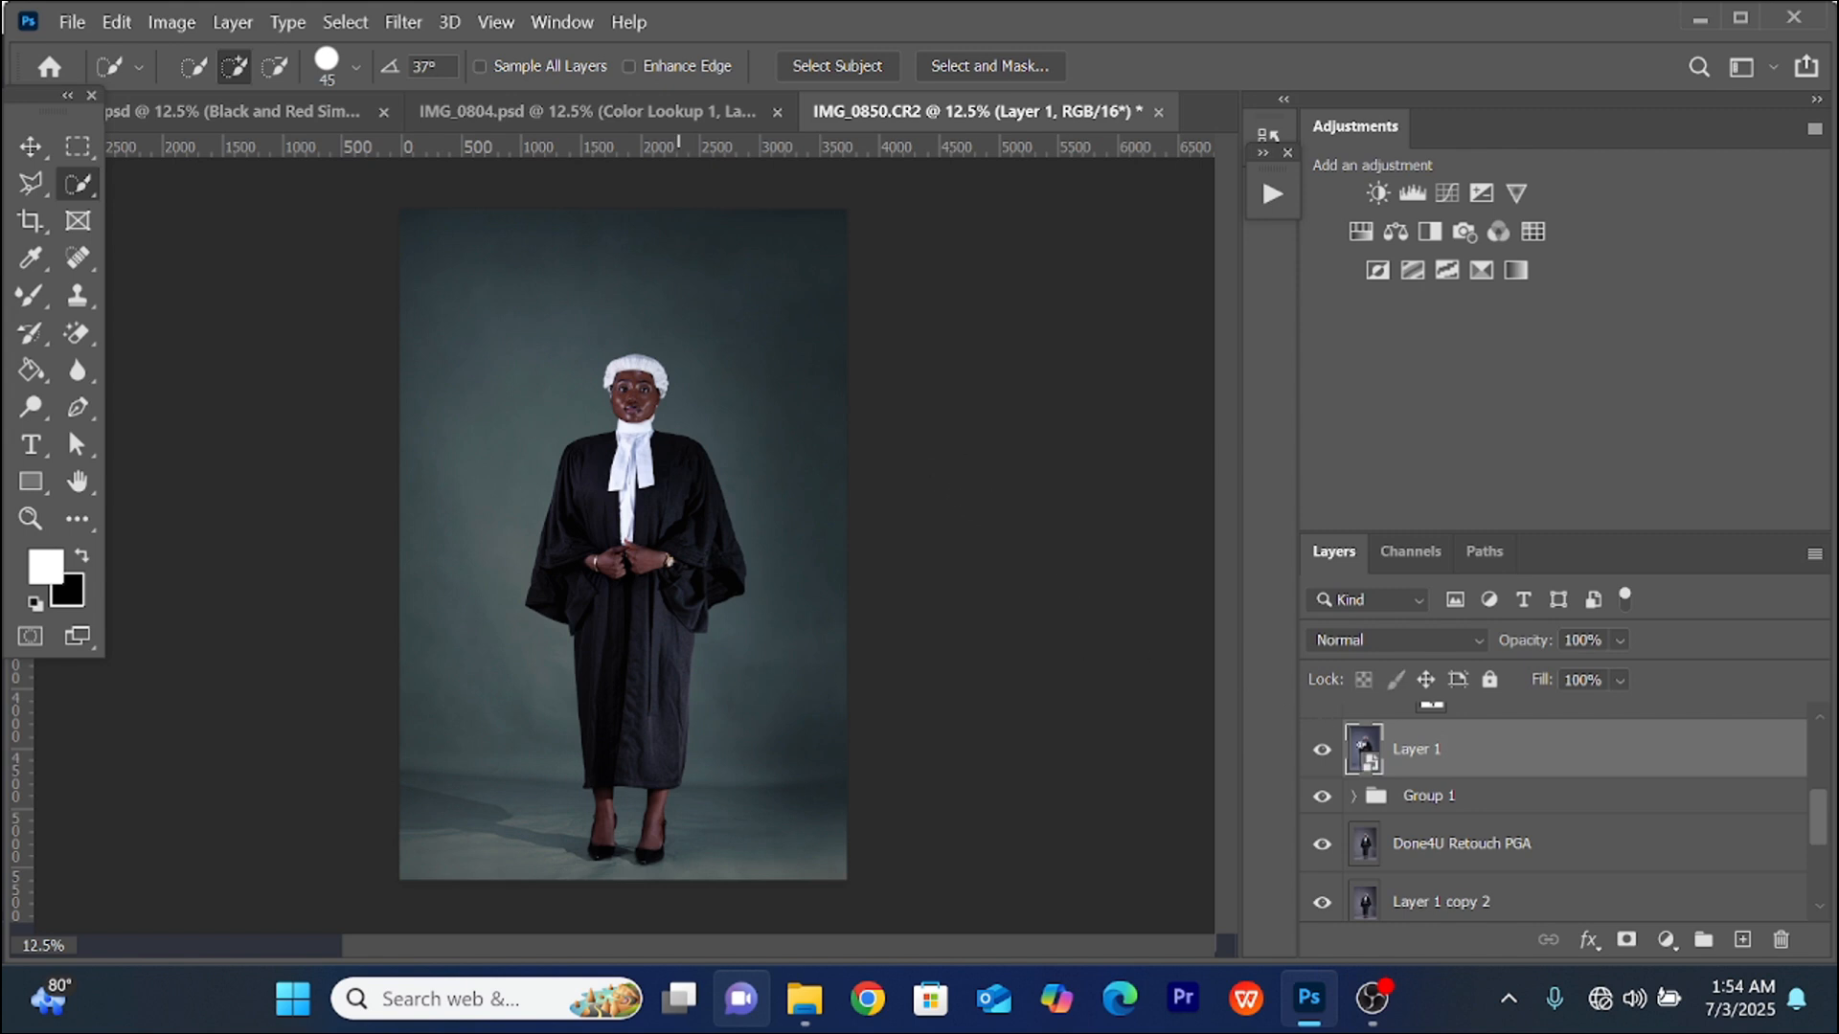
- Open the contents of the Layer 1 smart object and compare them with the IMG_0850.CR2 document
right_click(1451, 748)
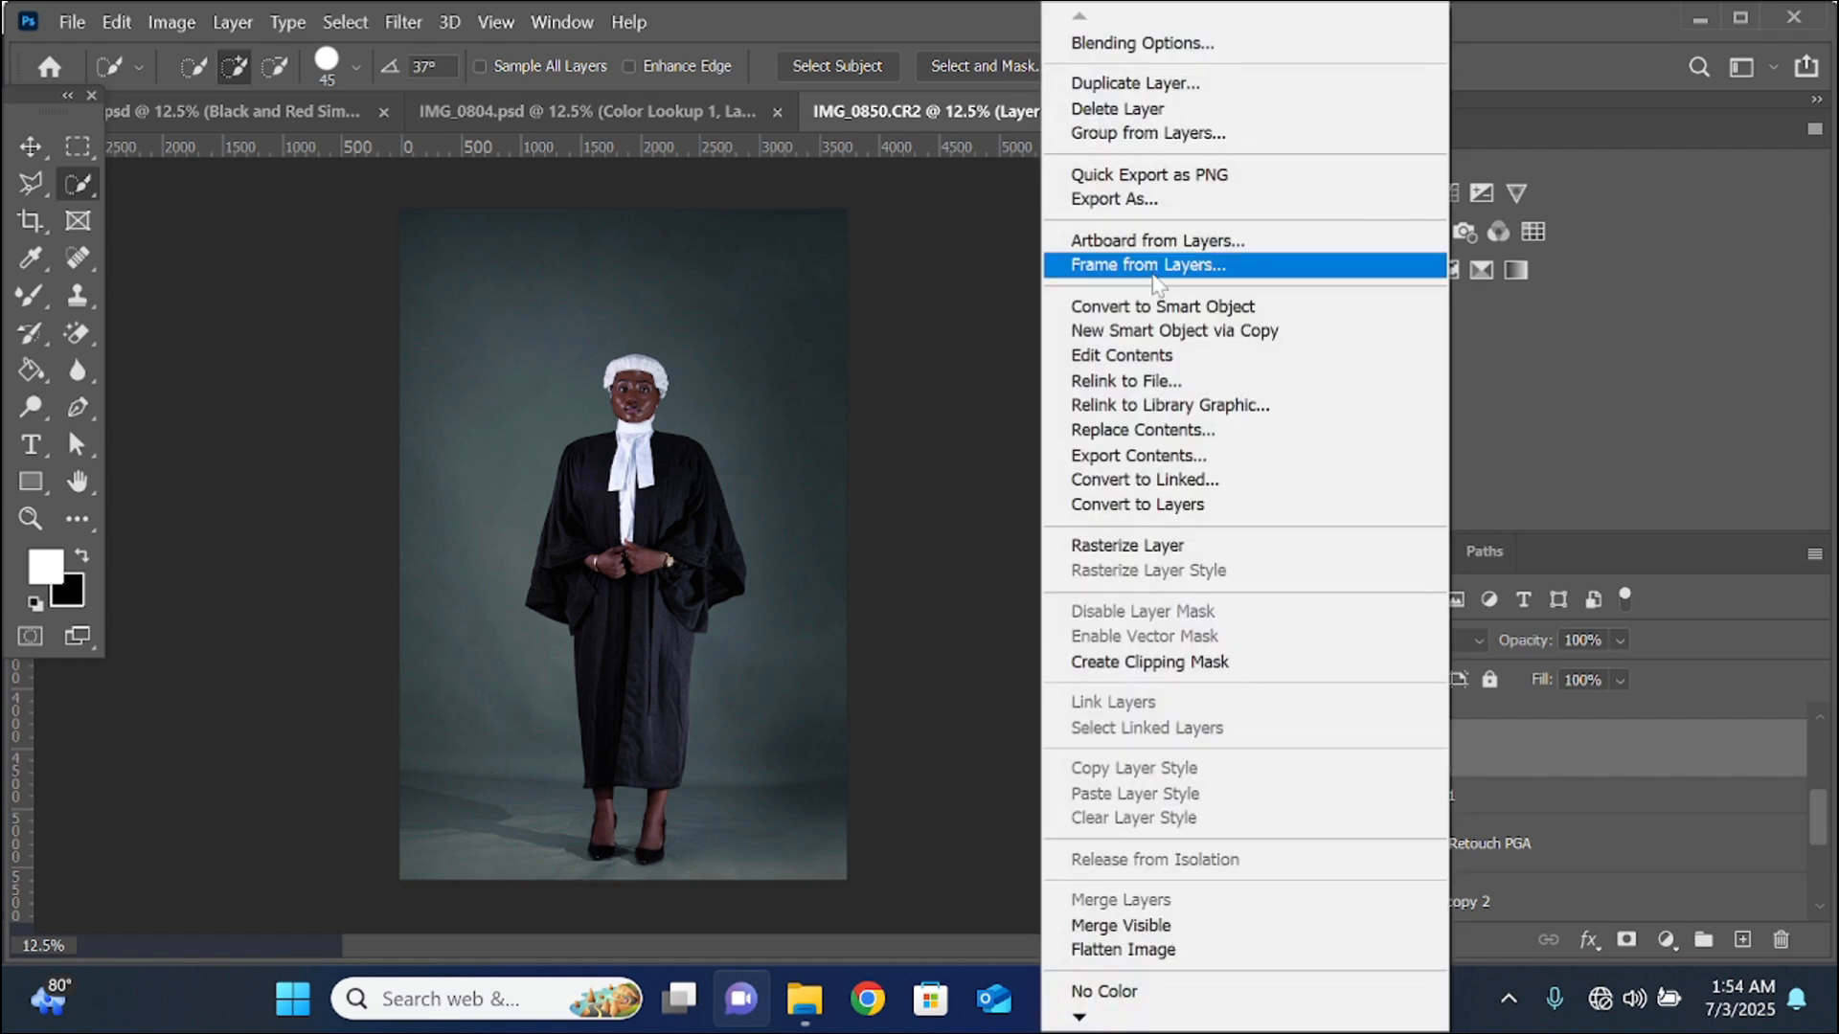
left_click(1152, 359)
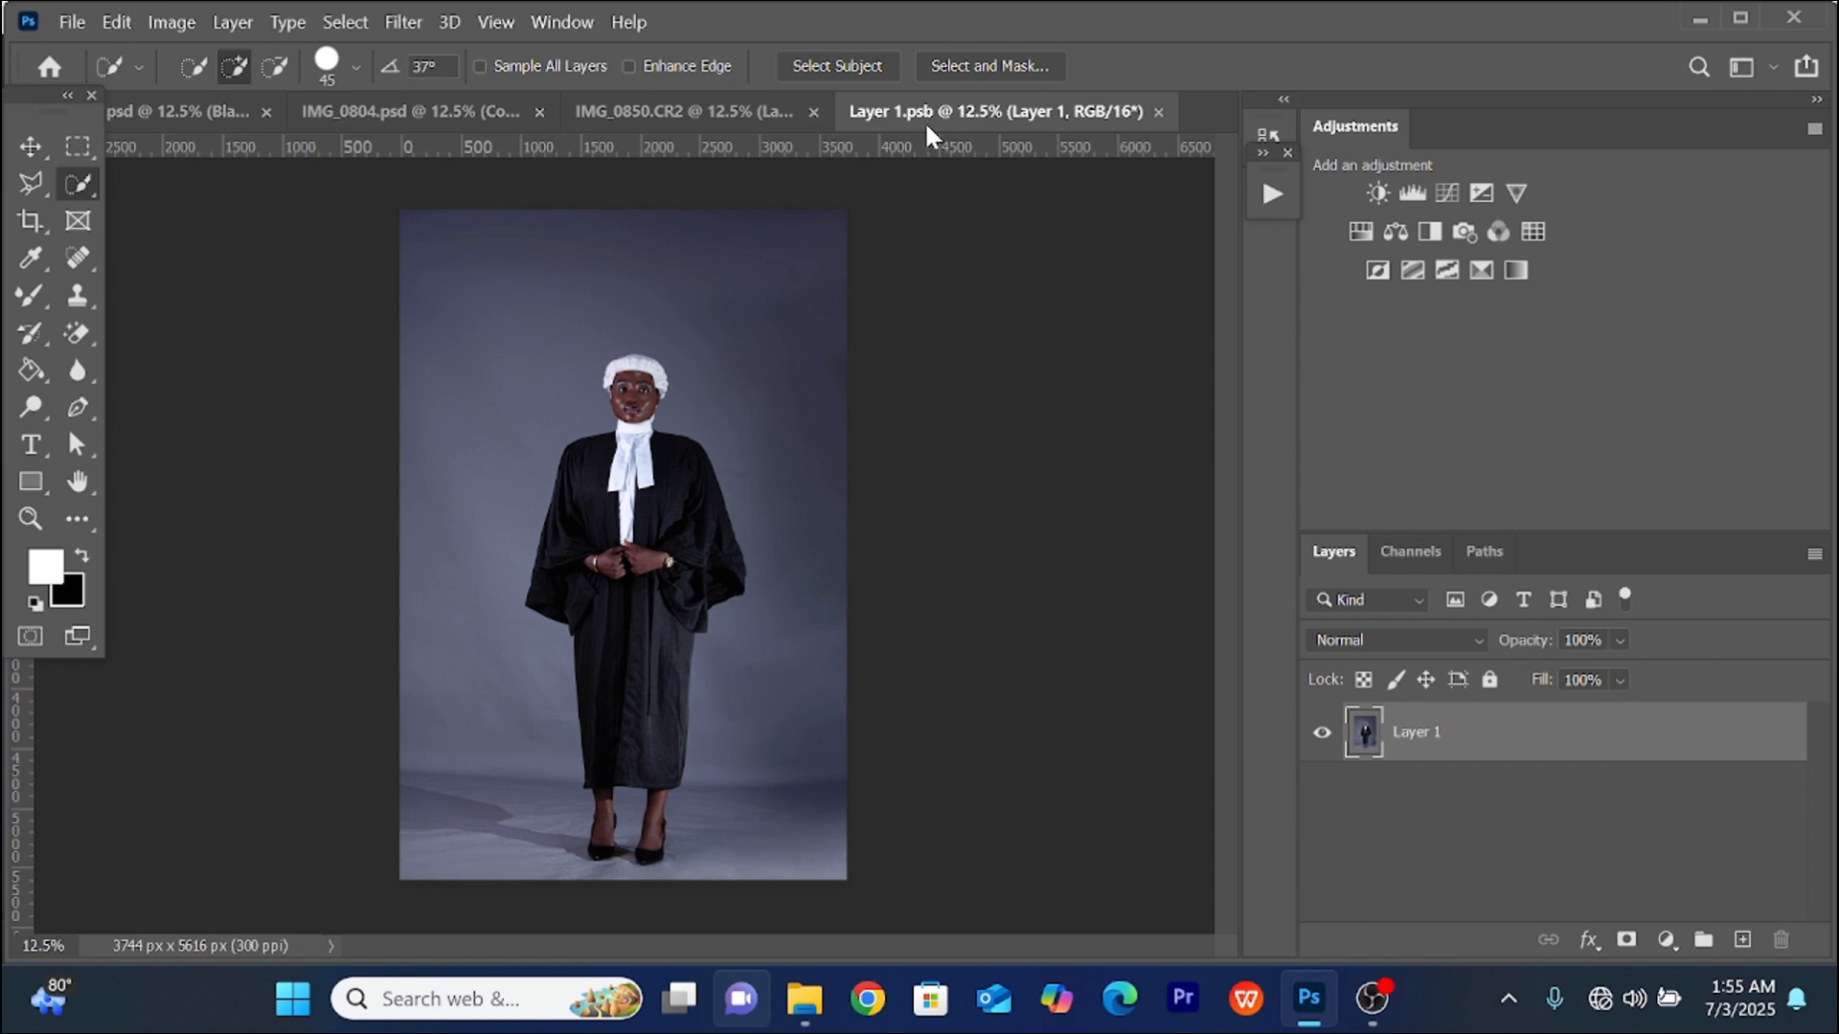
left_click(626, 107)
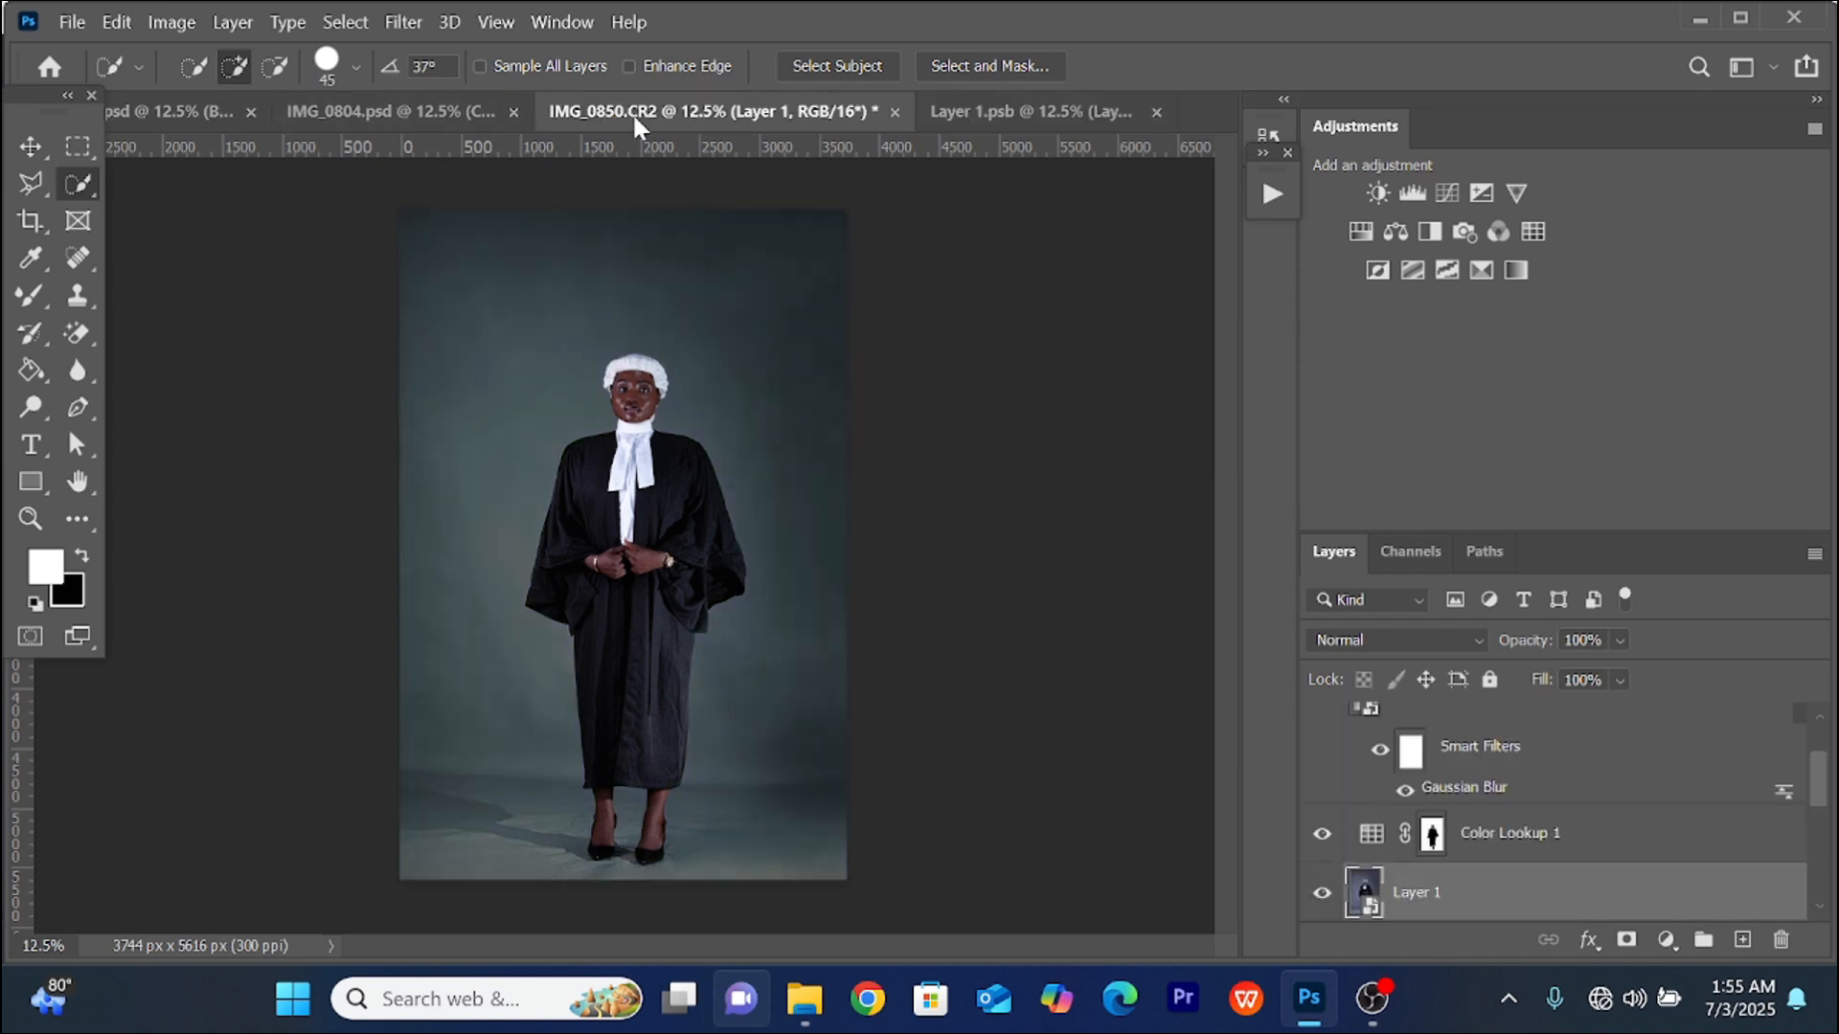
left_click(979, 109)
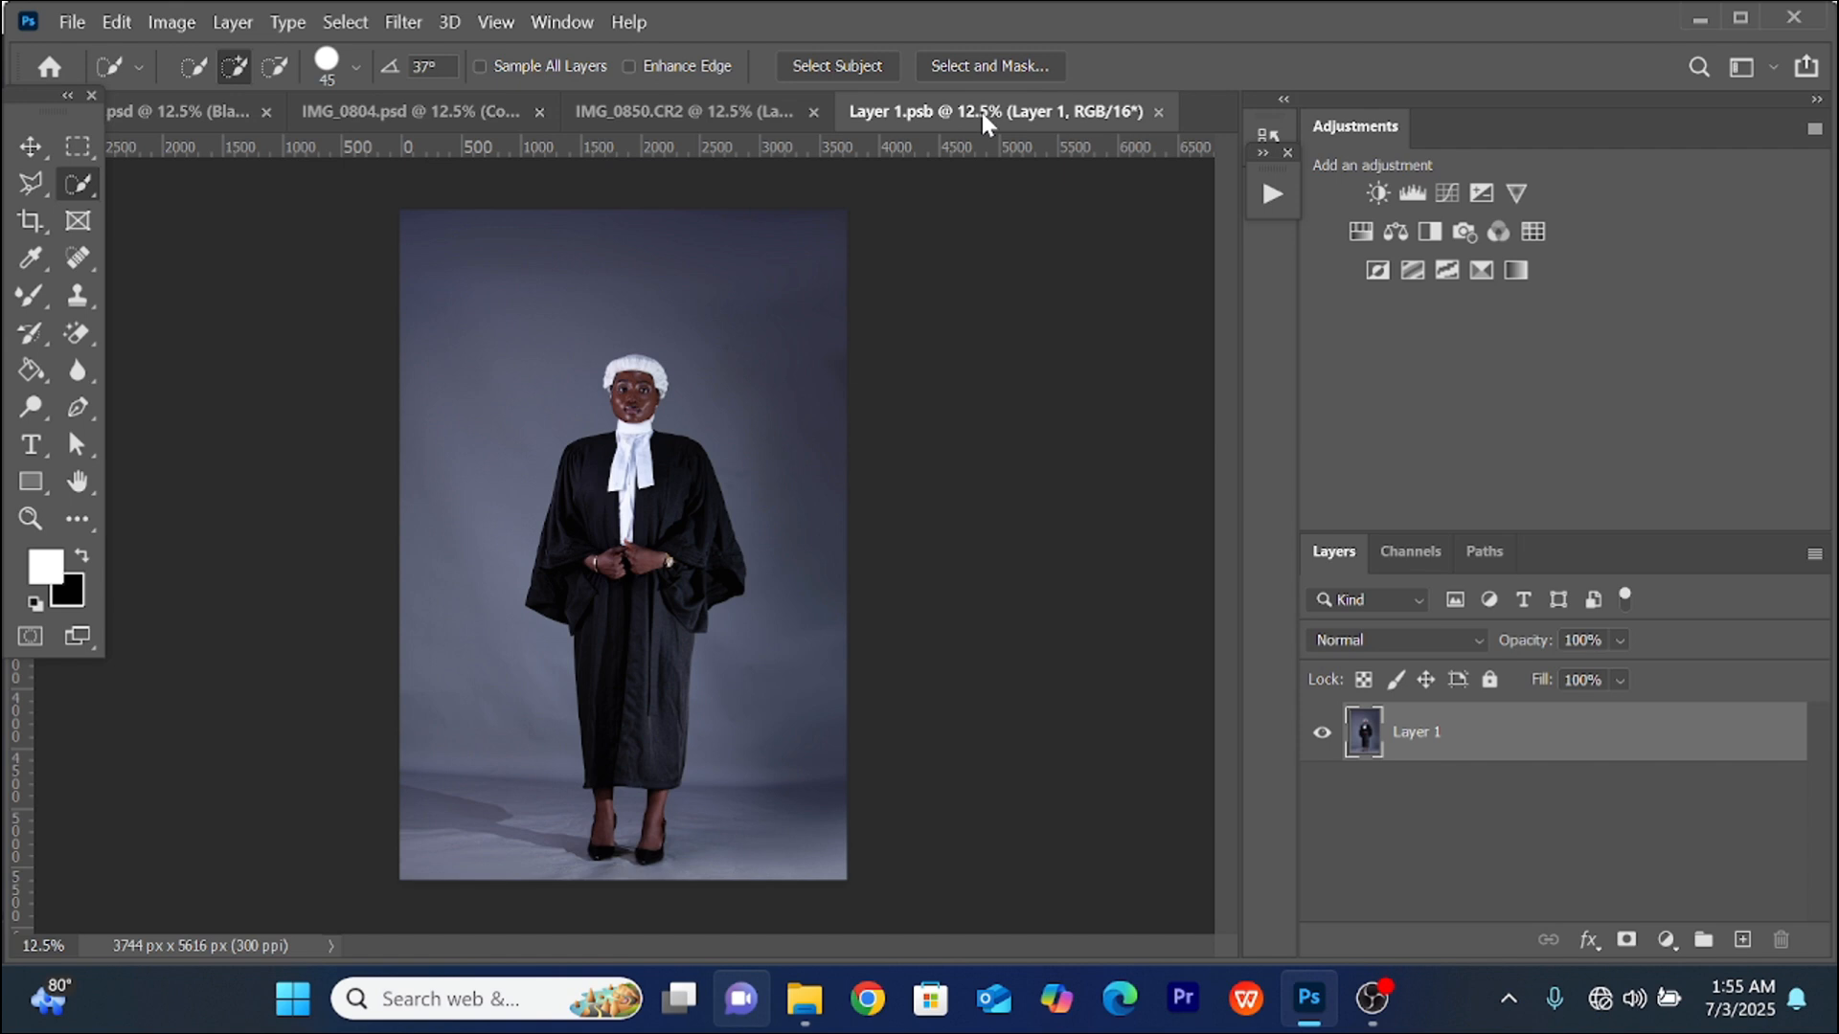
- Flip the smart object's canvas vertically, then save and close it to update the IMG_0850.CR2 document
left_click(168, 31)
mouse_move(265, 276)
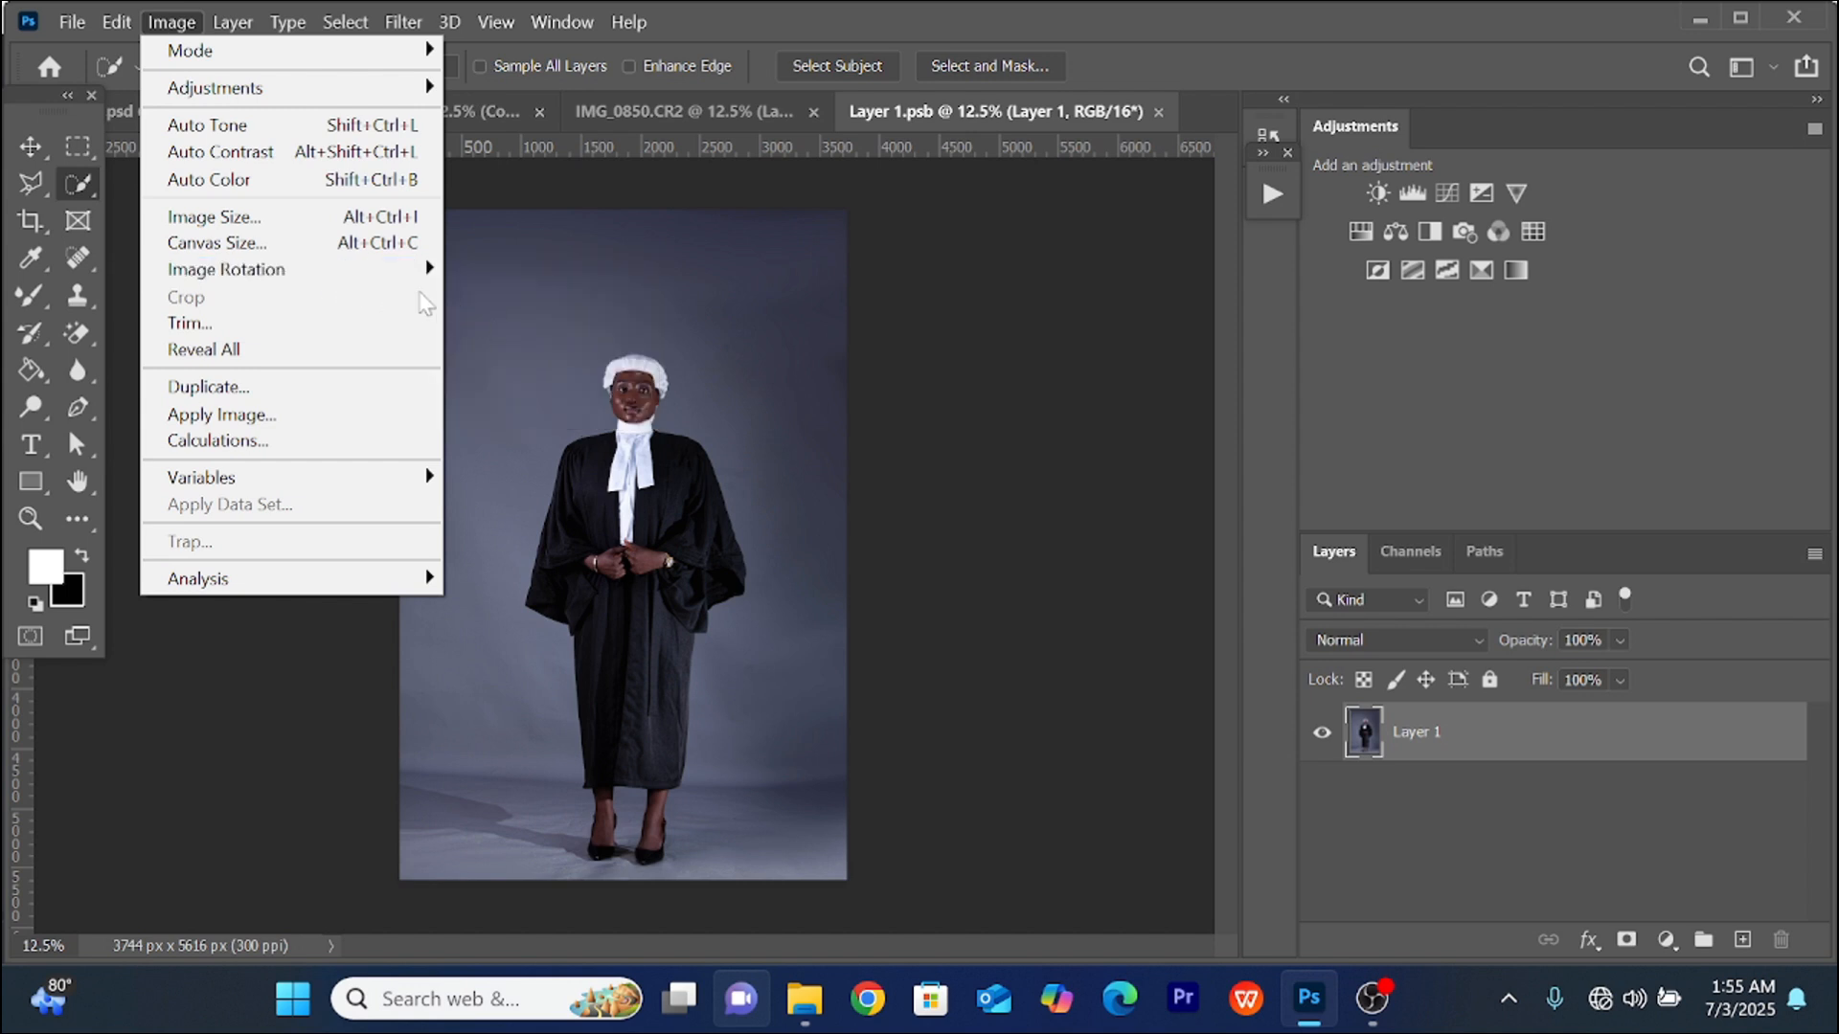
mouse_move(428, 271)
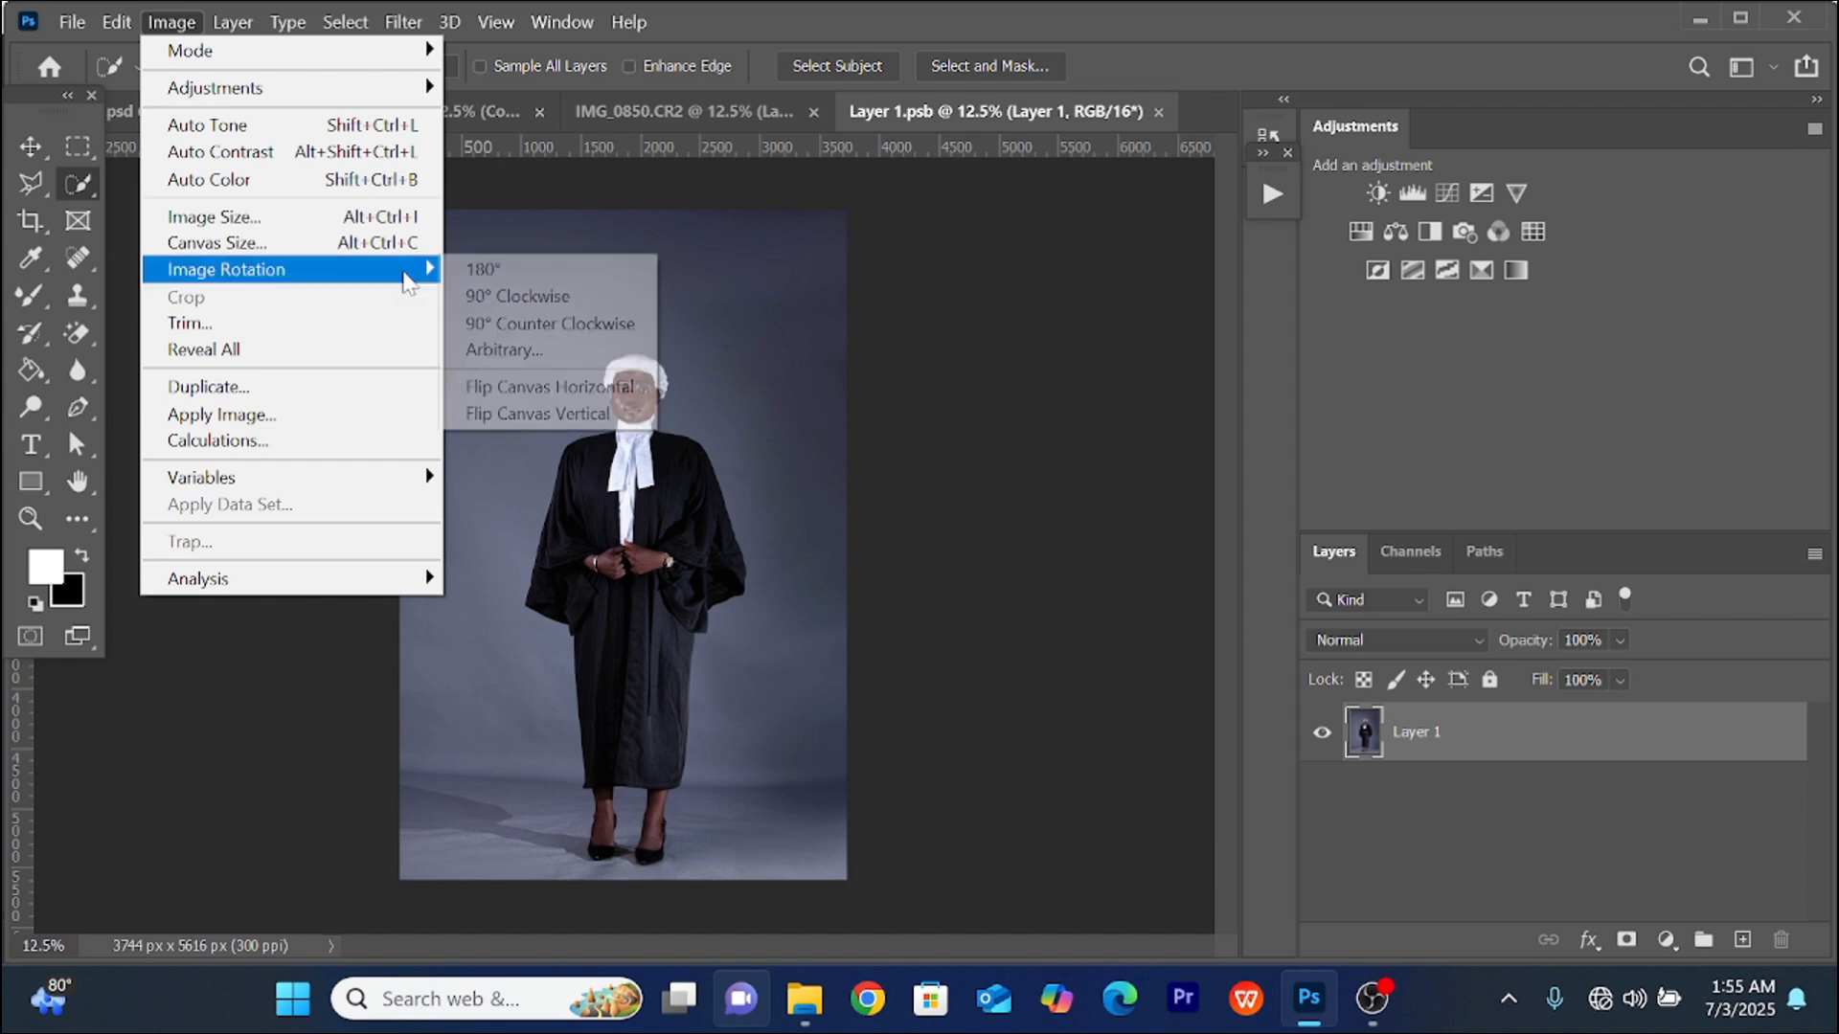
left_click(585, 417)
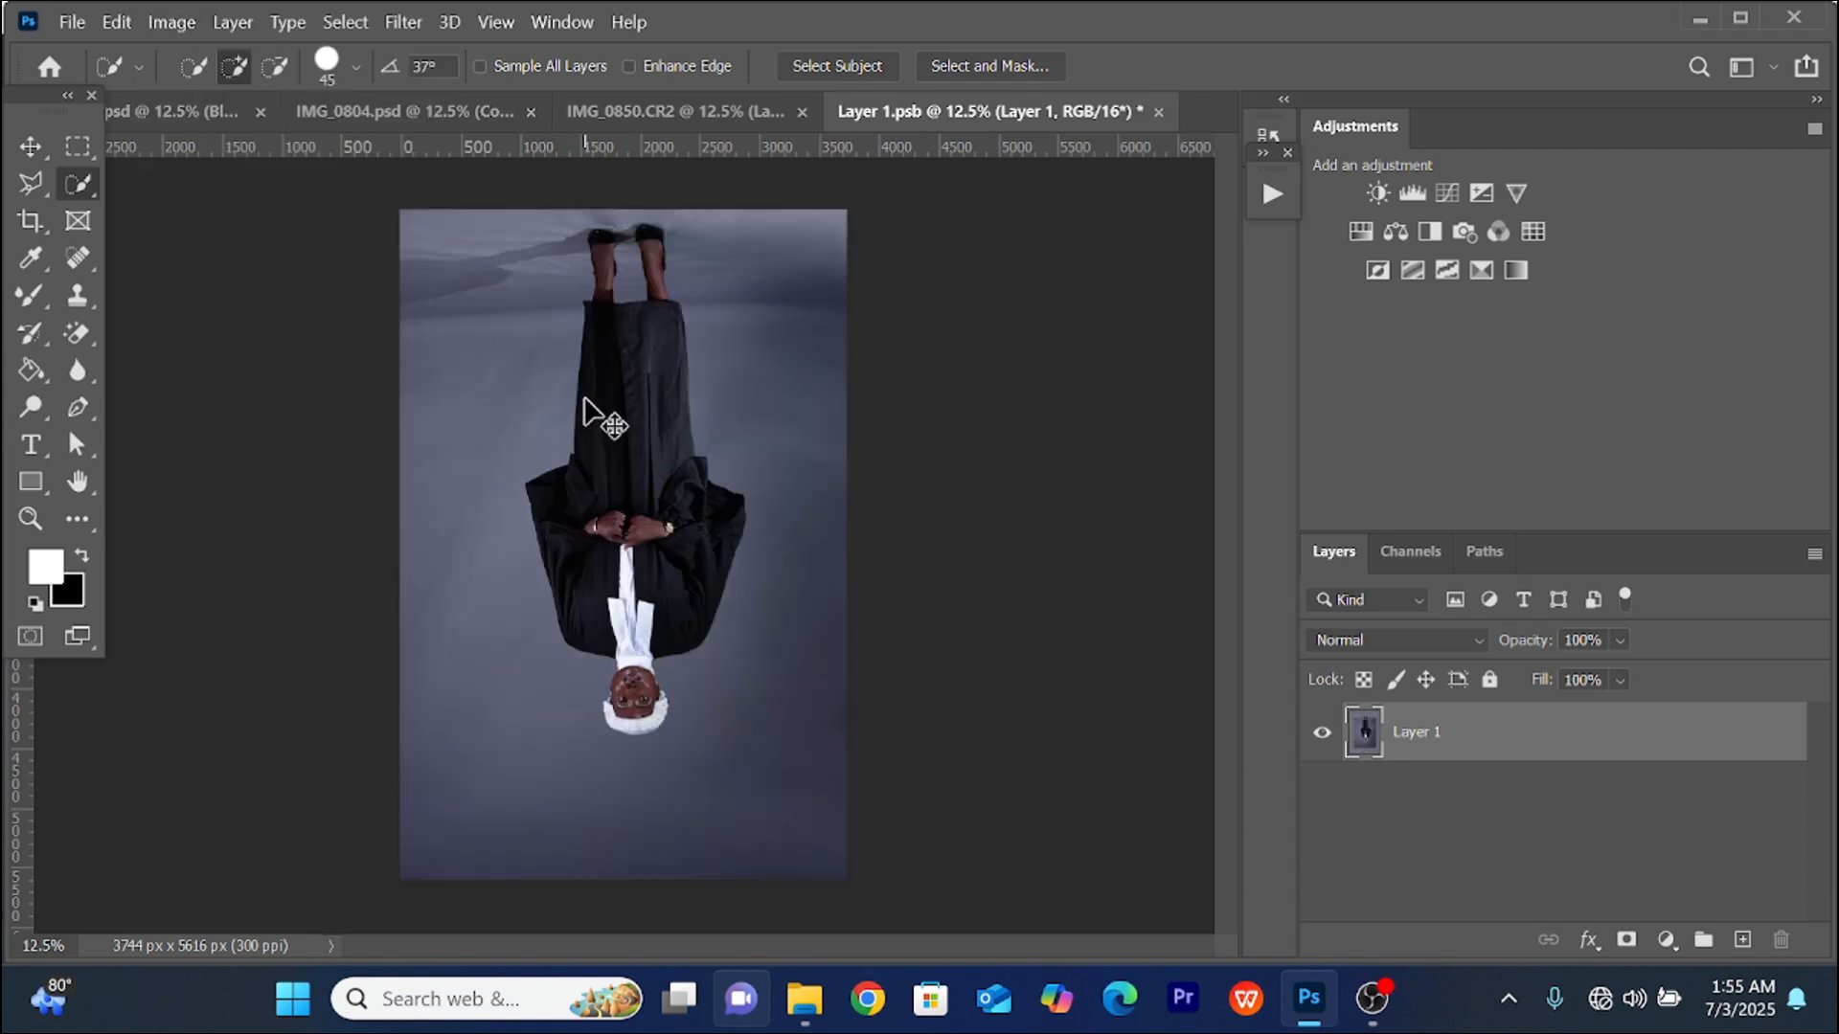
key("ctrl+s")
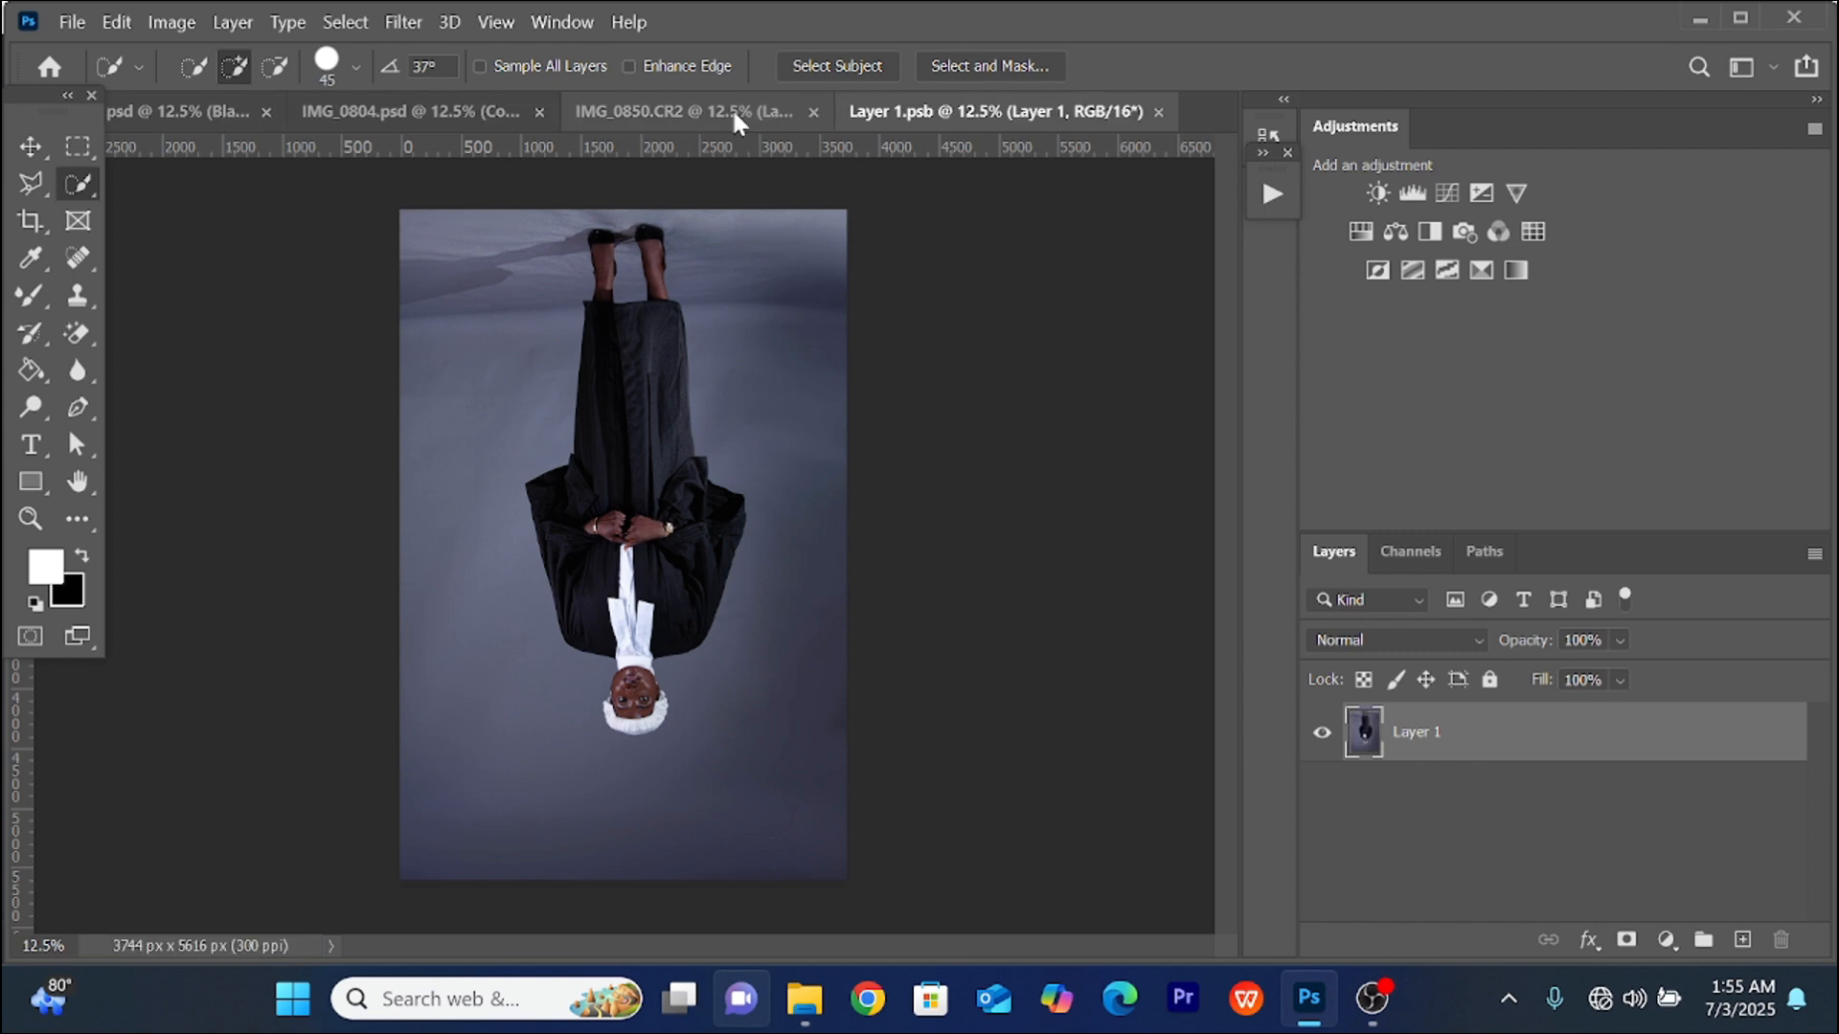
left_click(1157, 112)
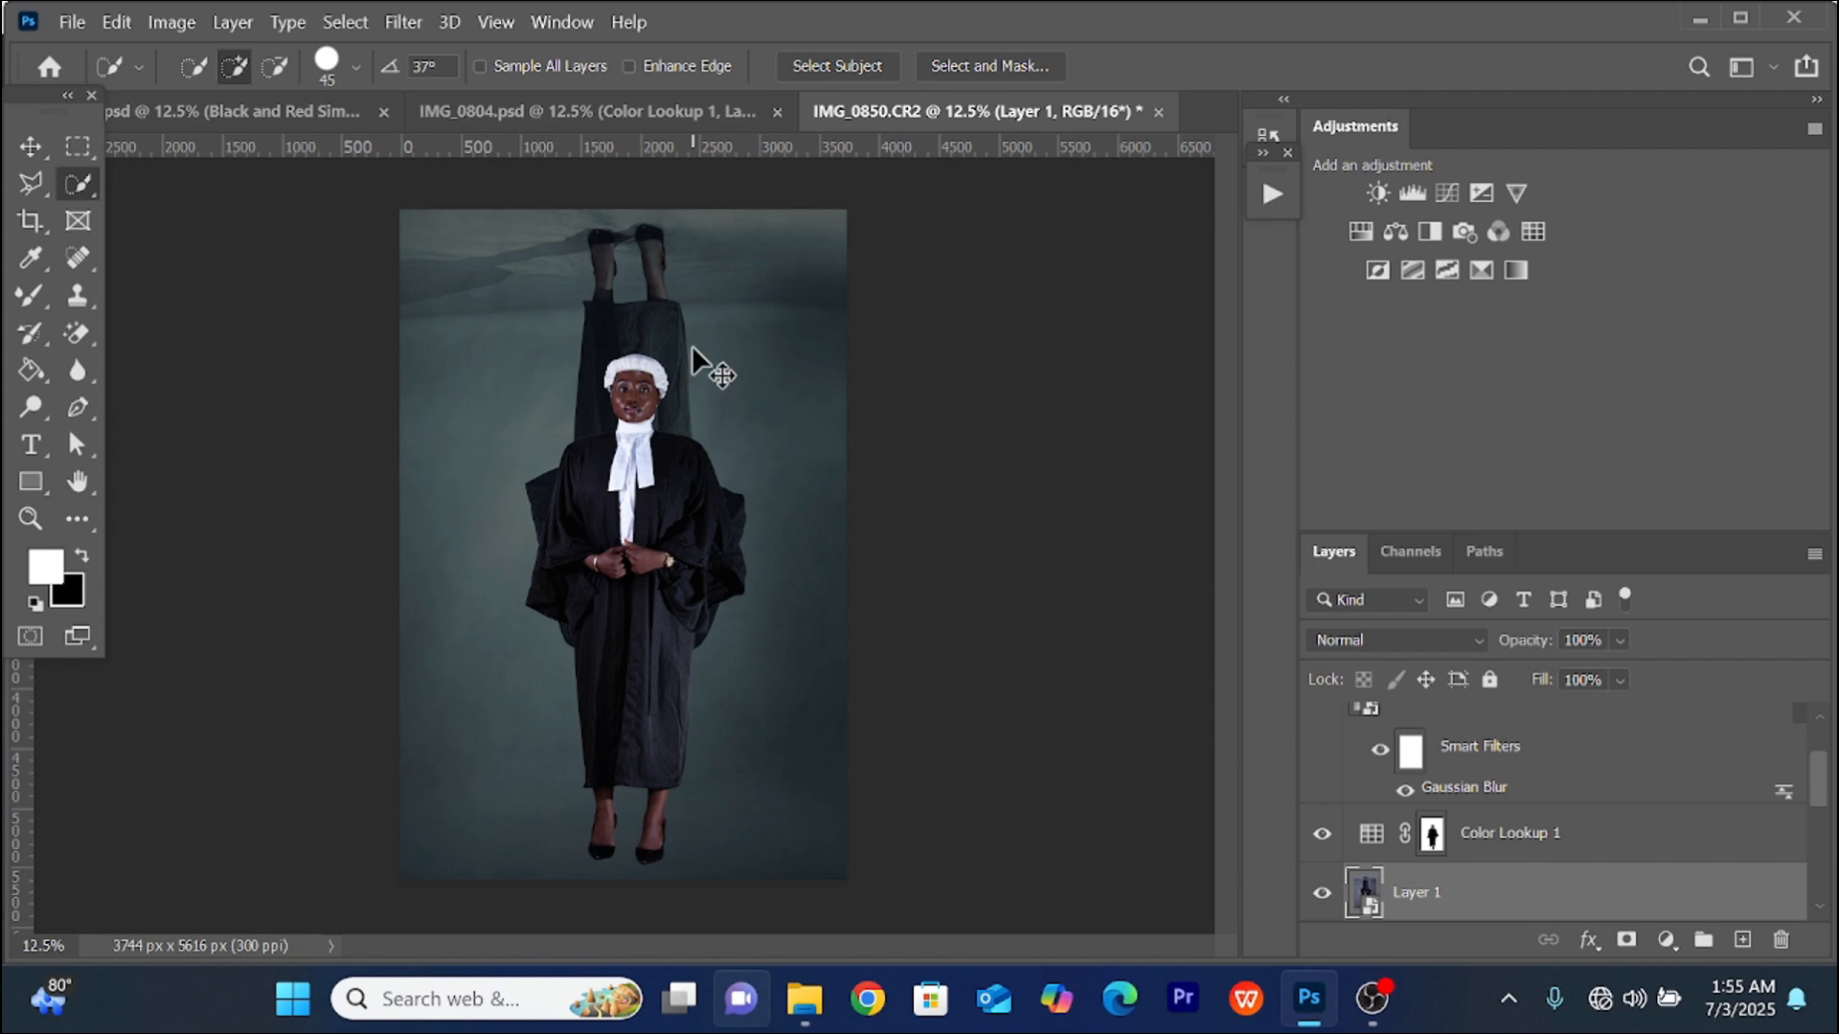
- Move the flipped Layer 1 straight down to meet the subject's shoes and warp its upper edge, raising the left corner and lowering the right slightly
key("ctrl+t")
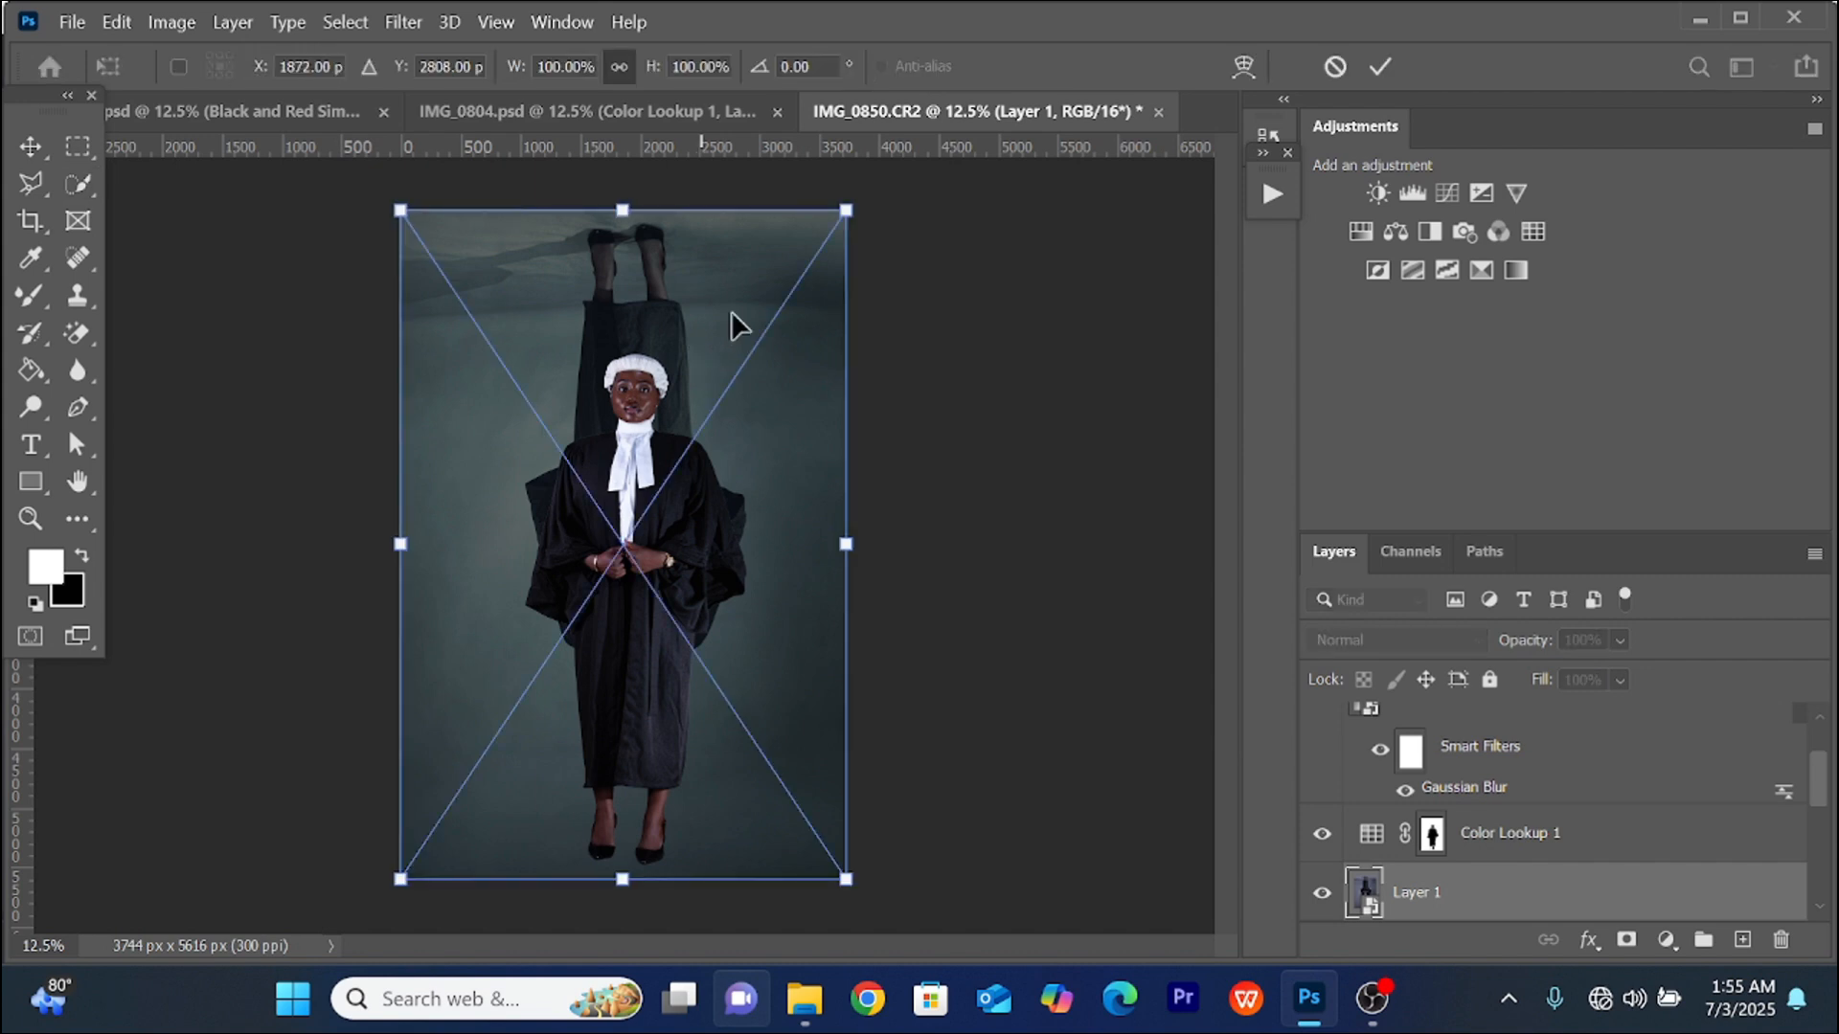
left_click_drag(728, 333, 722, 948)
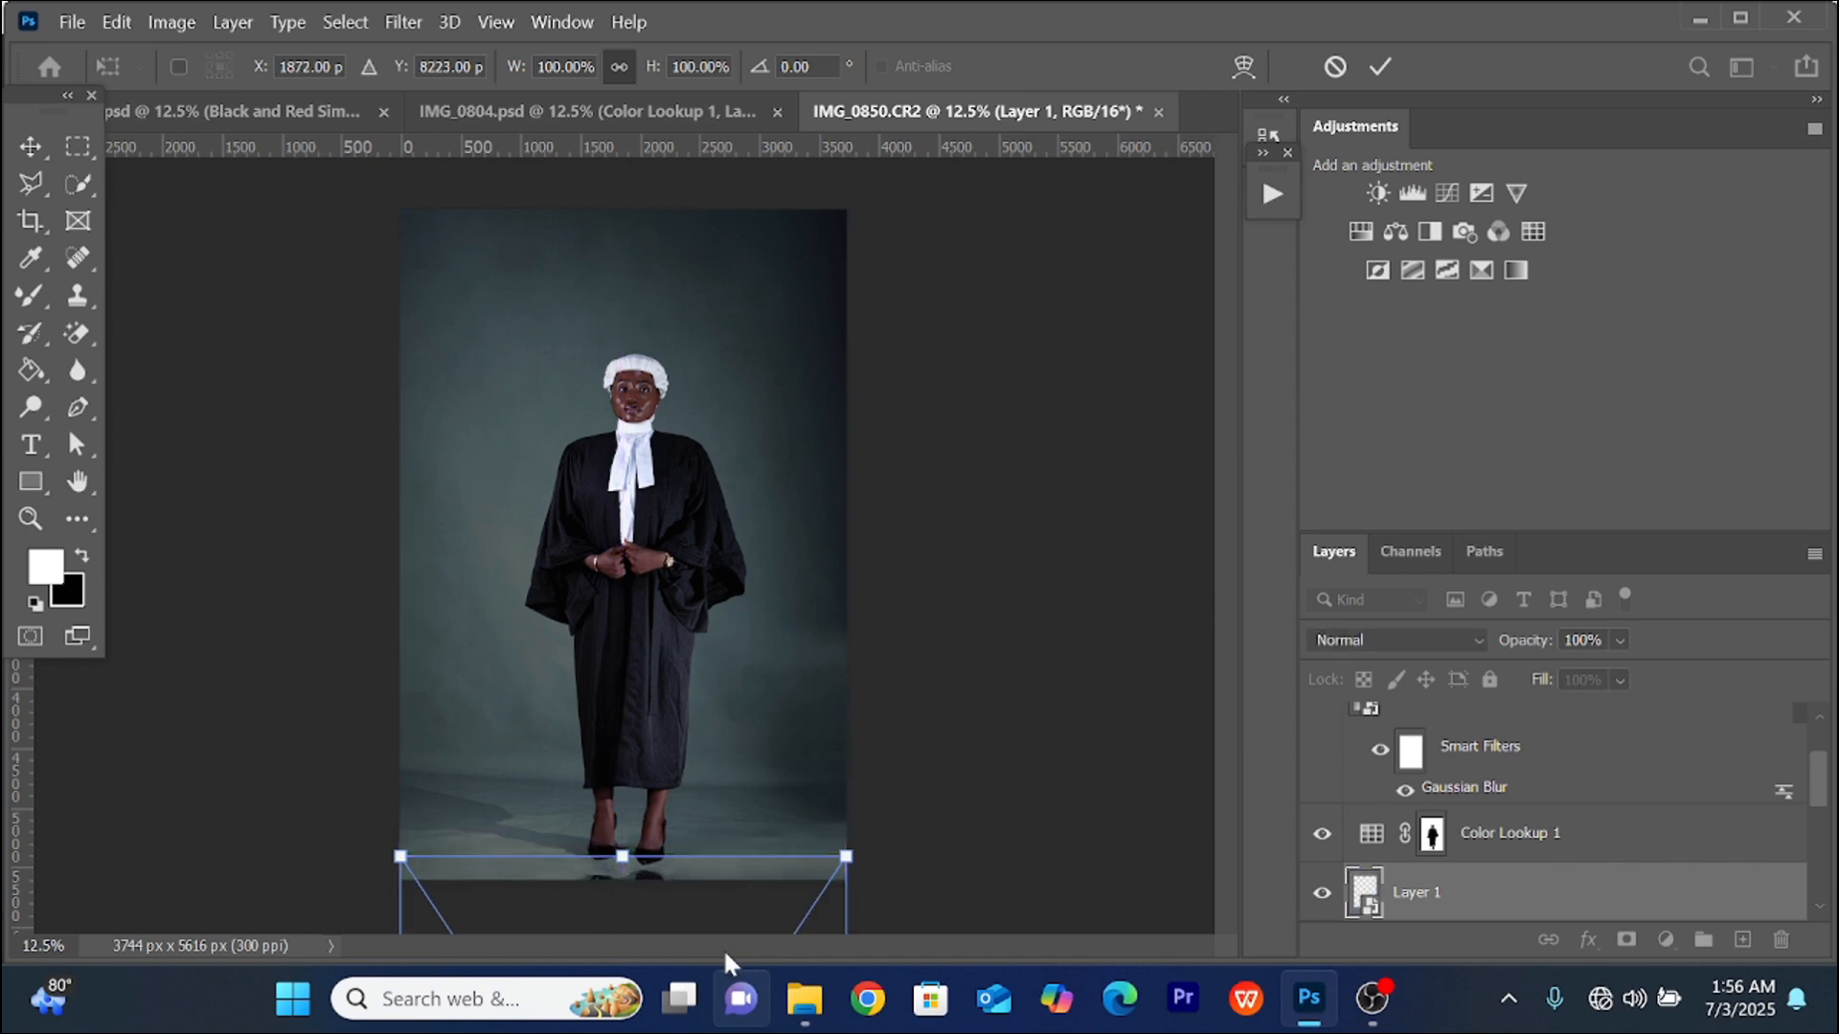
right_click(649, 873)
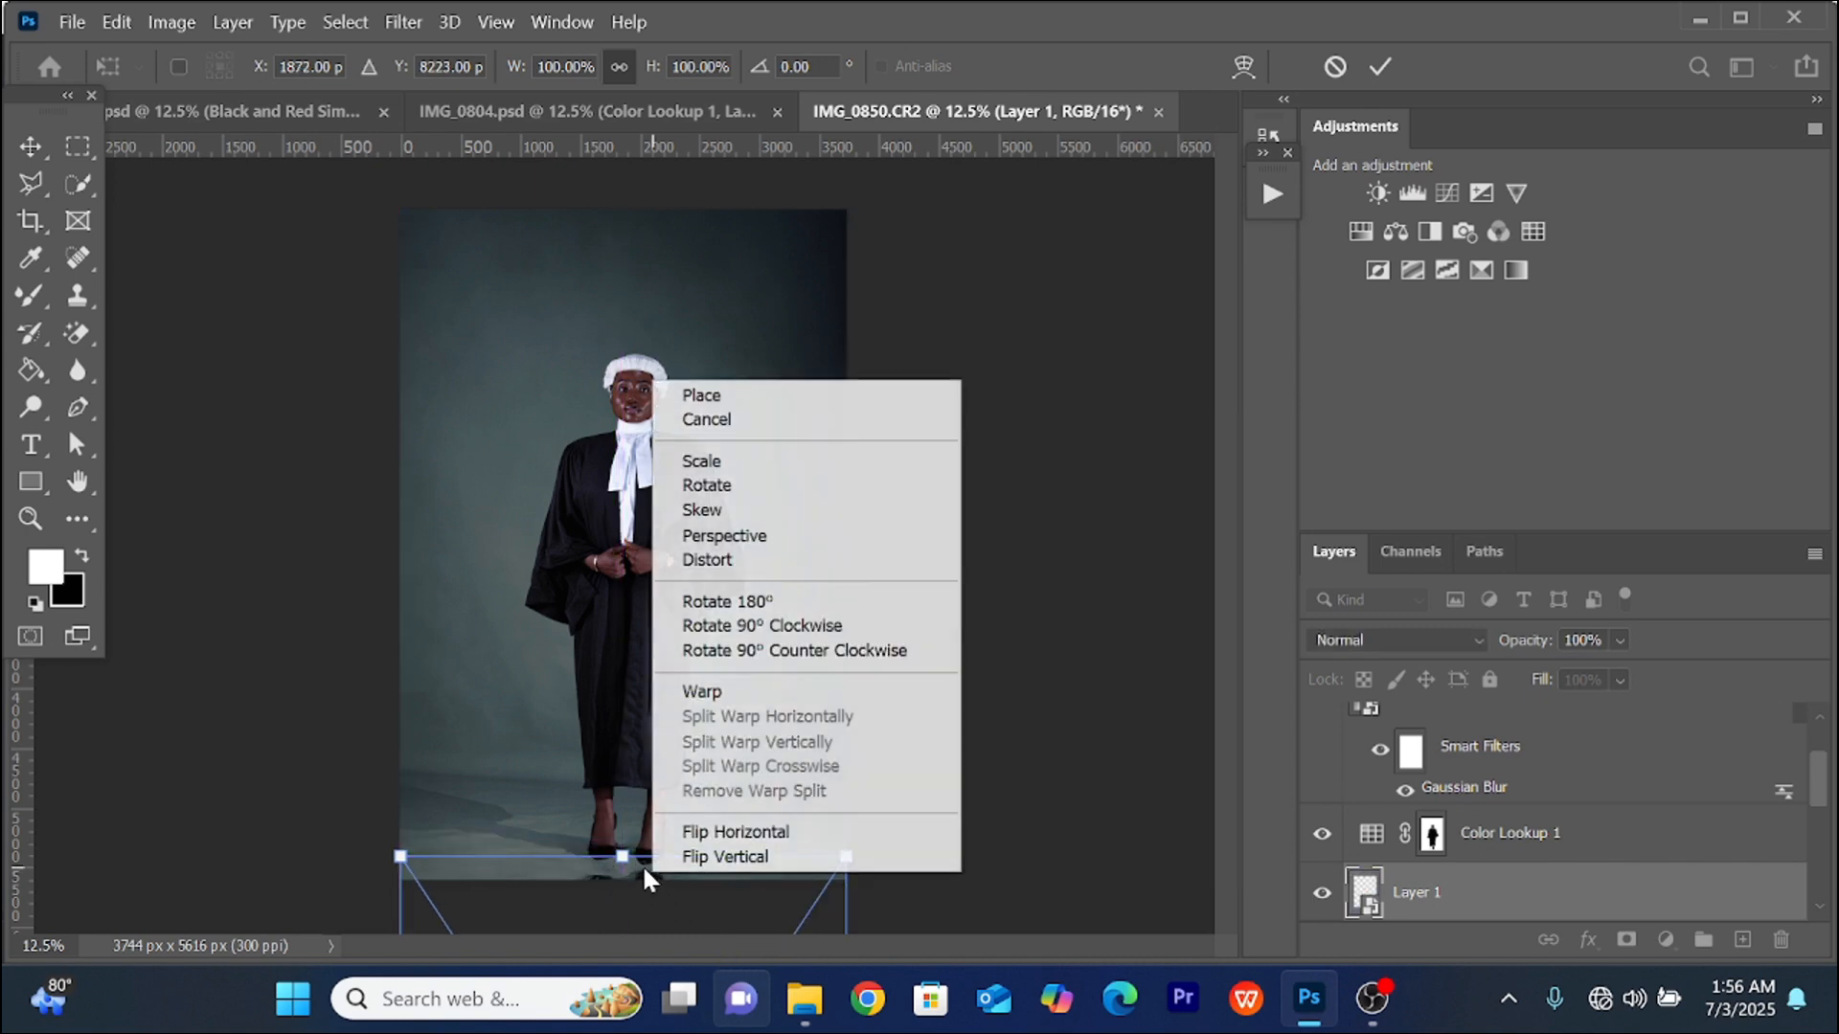
left_click(724, 693)
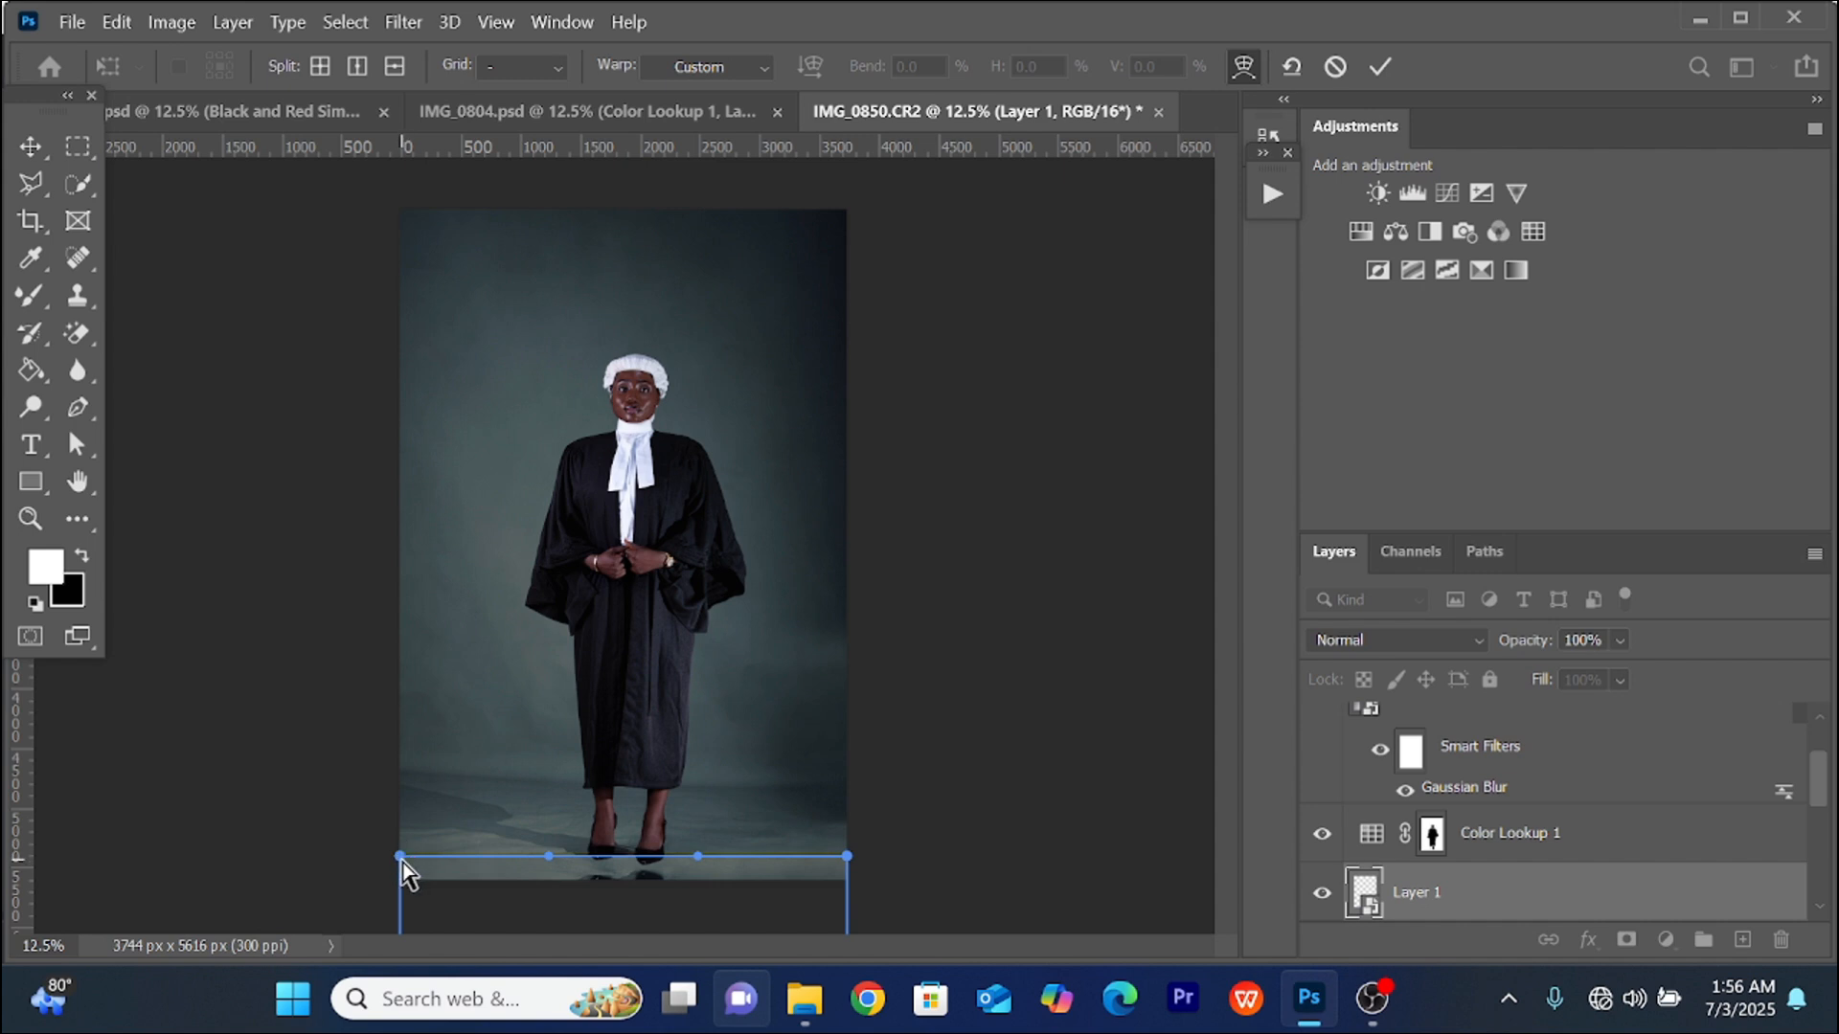
left_click_drag(402, 859, 404, 751)
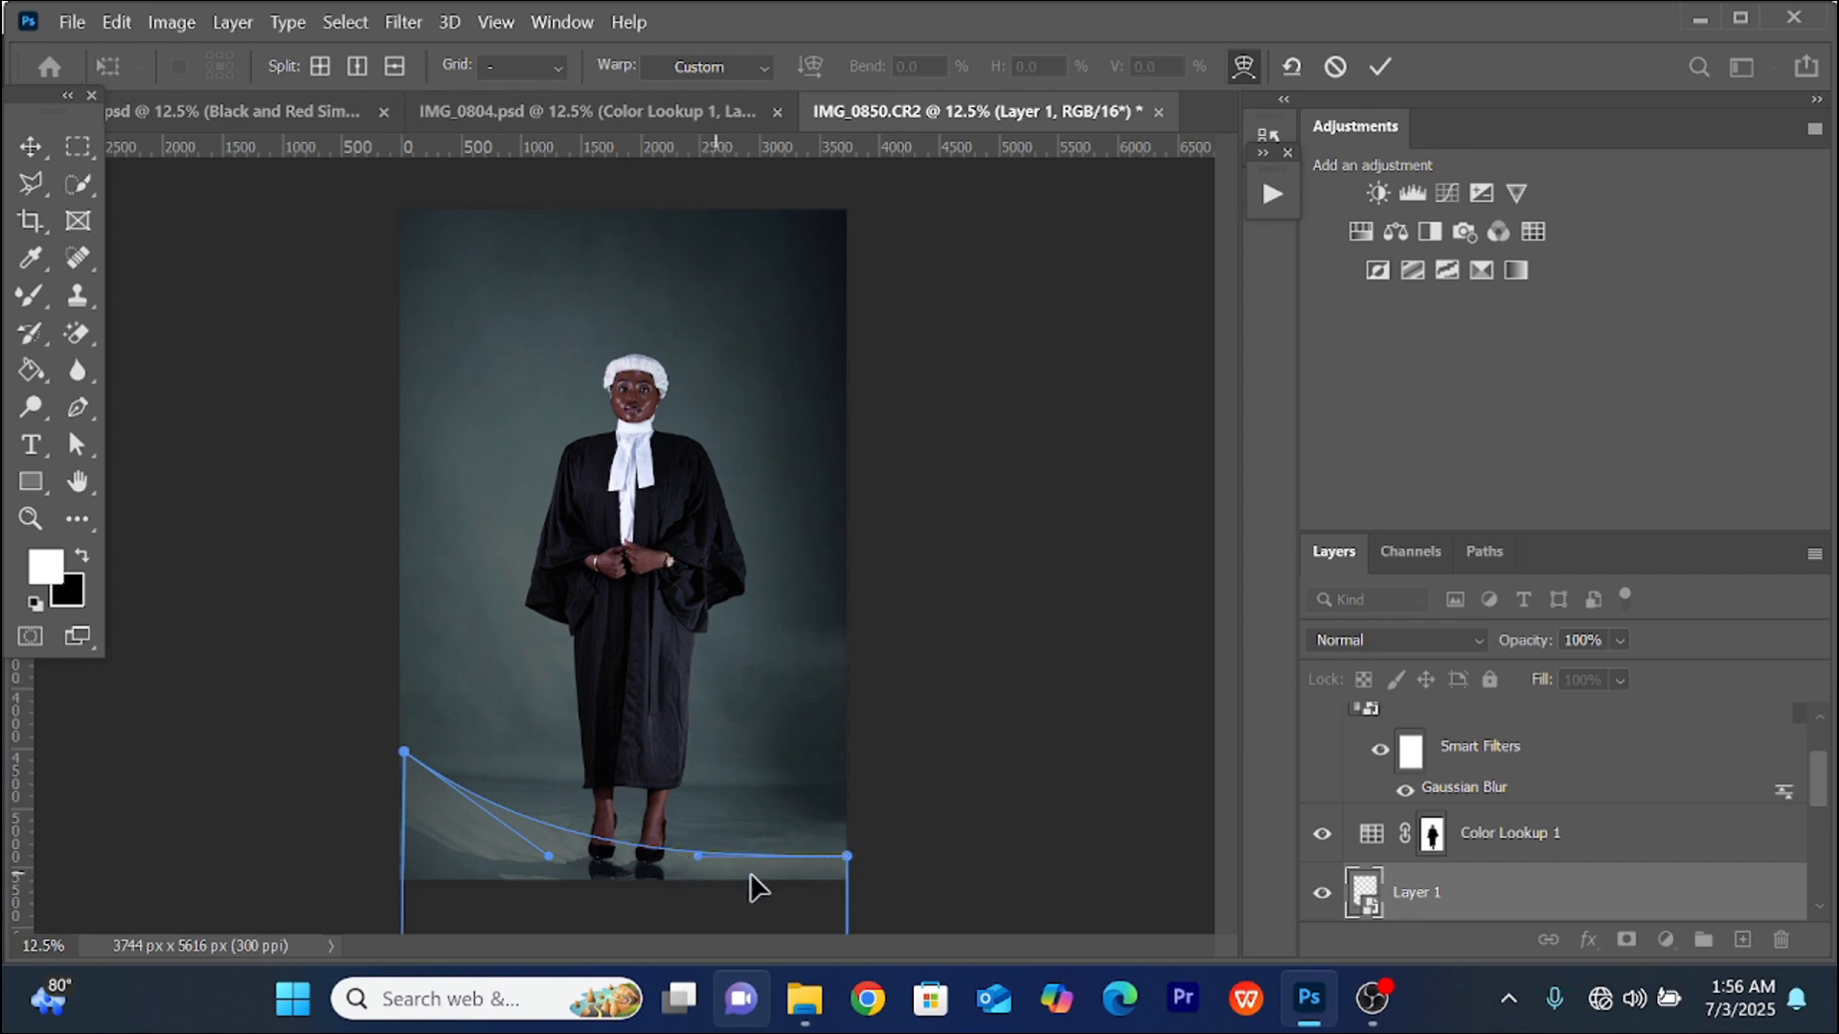
left_click_drag(847, 858, 850, 873)
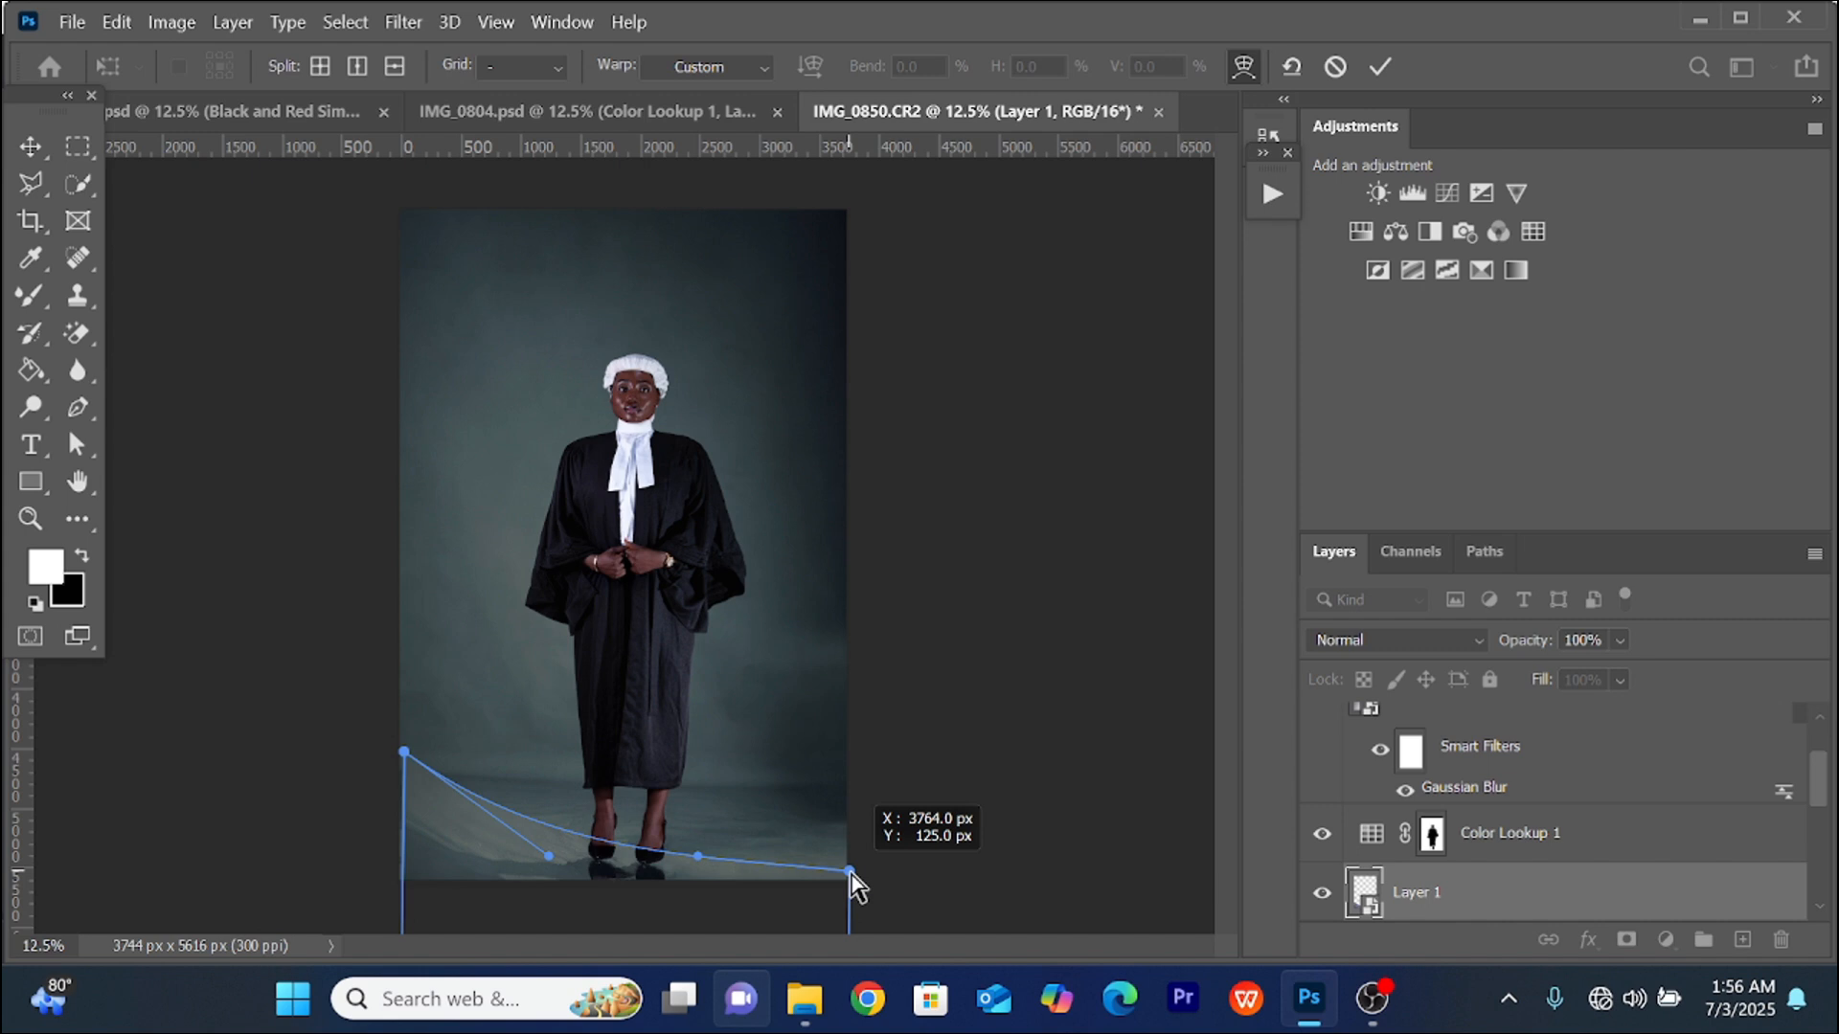
mouse_move(698, 853)
left_mouse_down()
mouse_move(720, 789)
mouse_move(718, 847)
left_mouse_up()
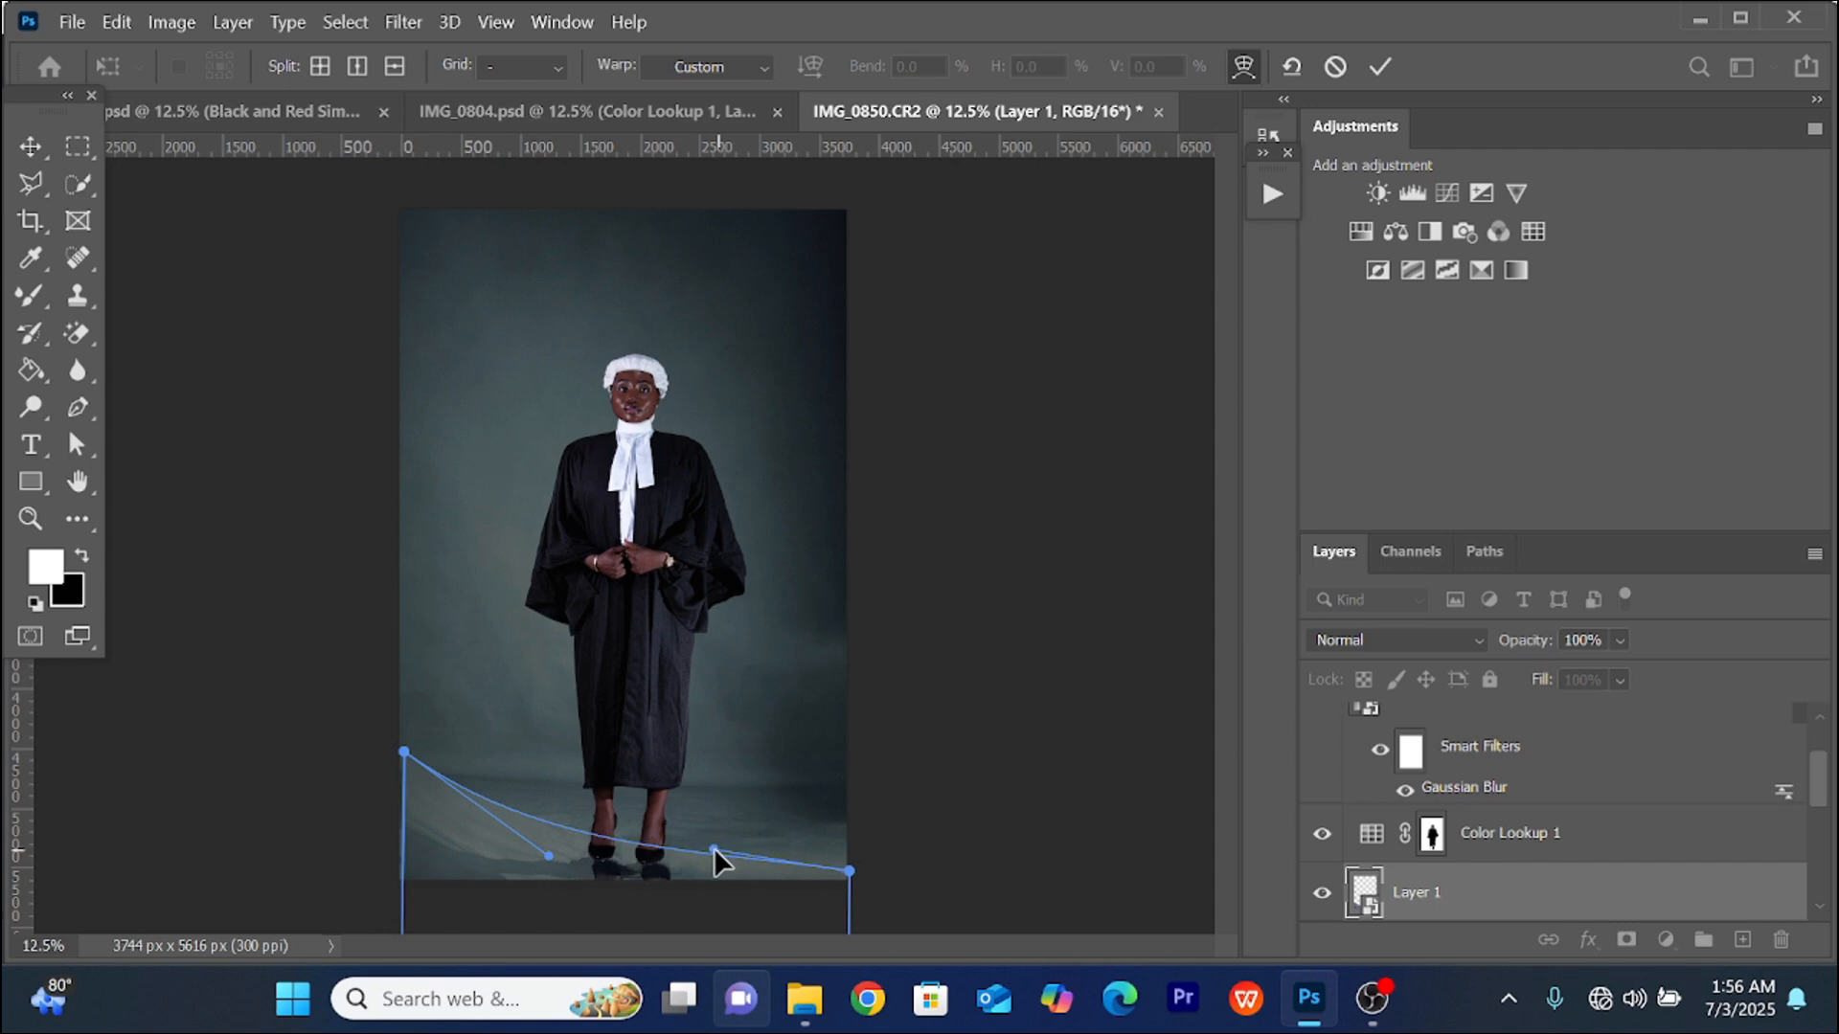
left_click_drag(714, 848, 710, 847)
left_click(1372, 67)
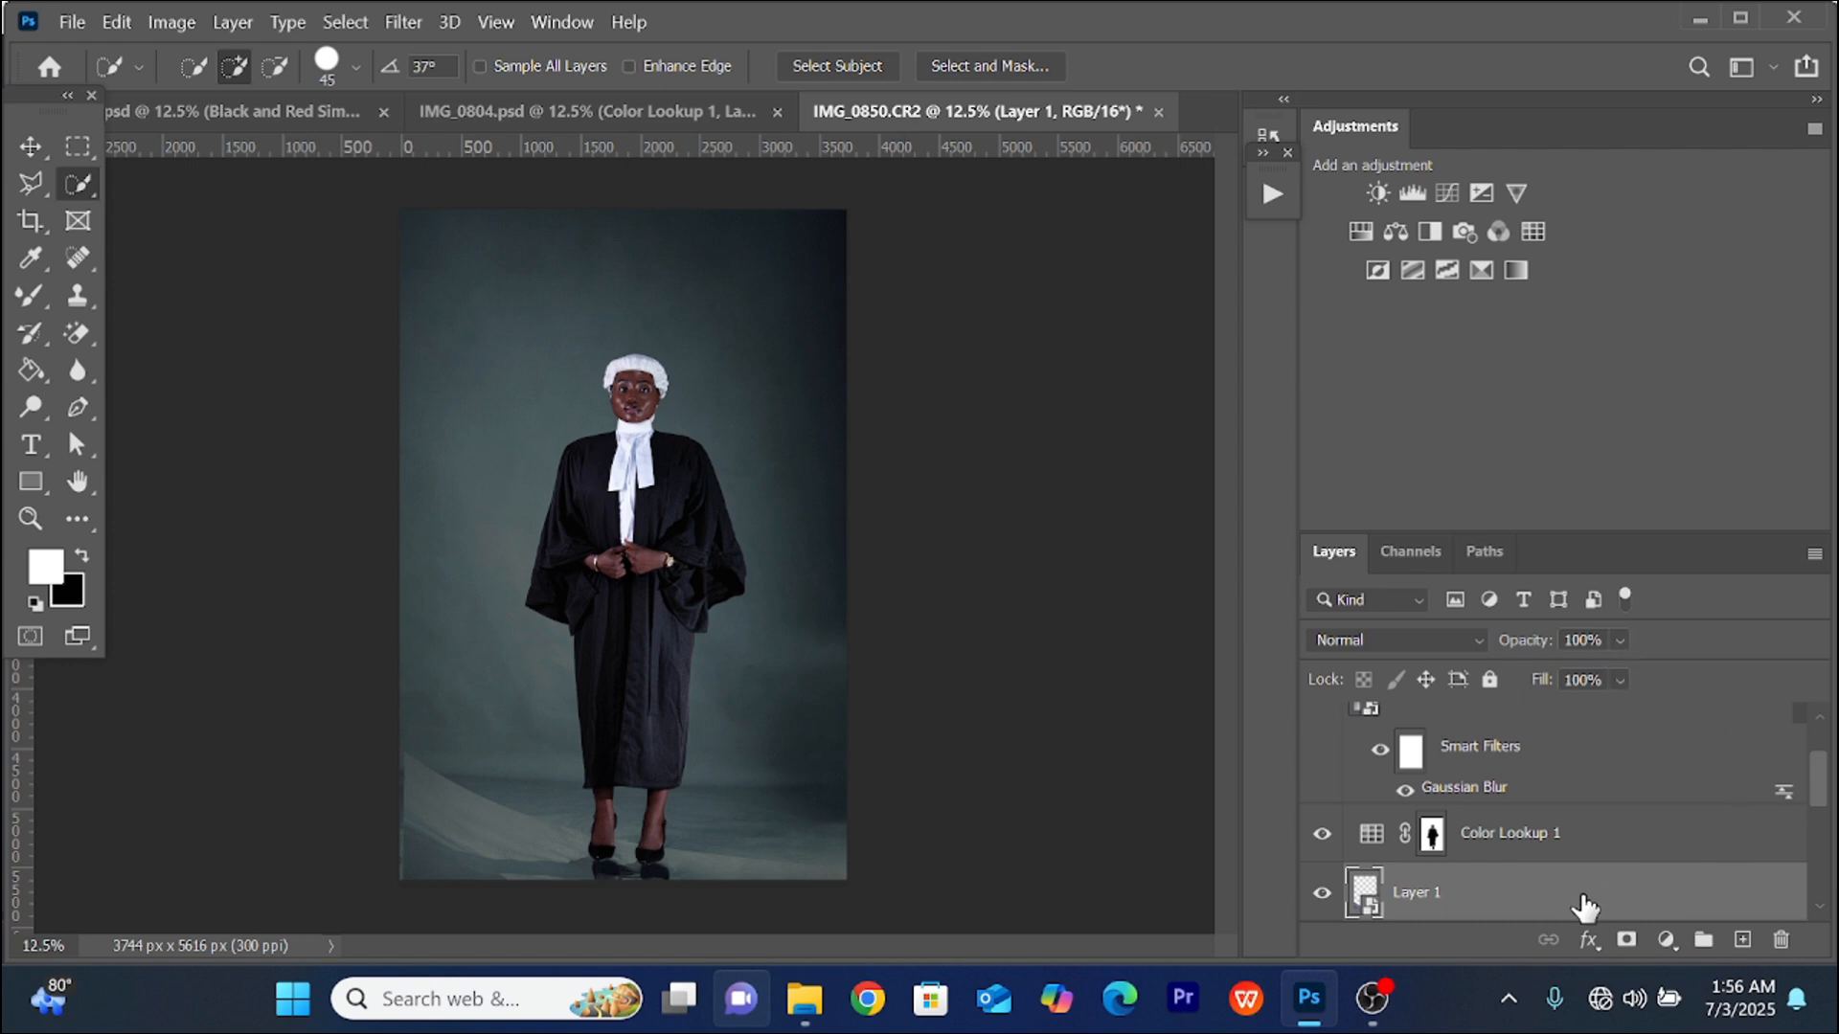
- Apply a Gaussian Blur with a radius of 7.2 pixels to the Layer 1 reflection
left_click(410, 17)
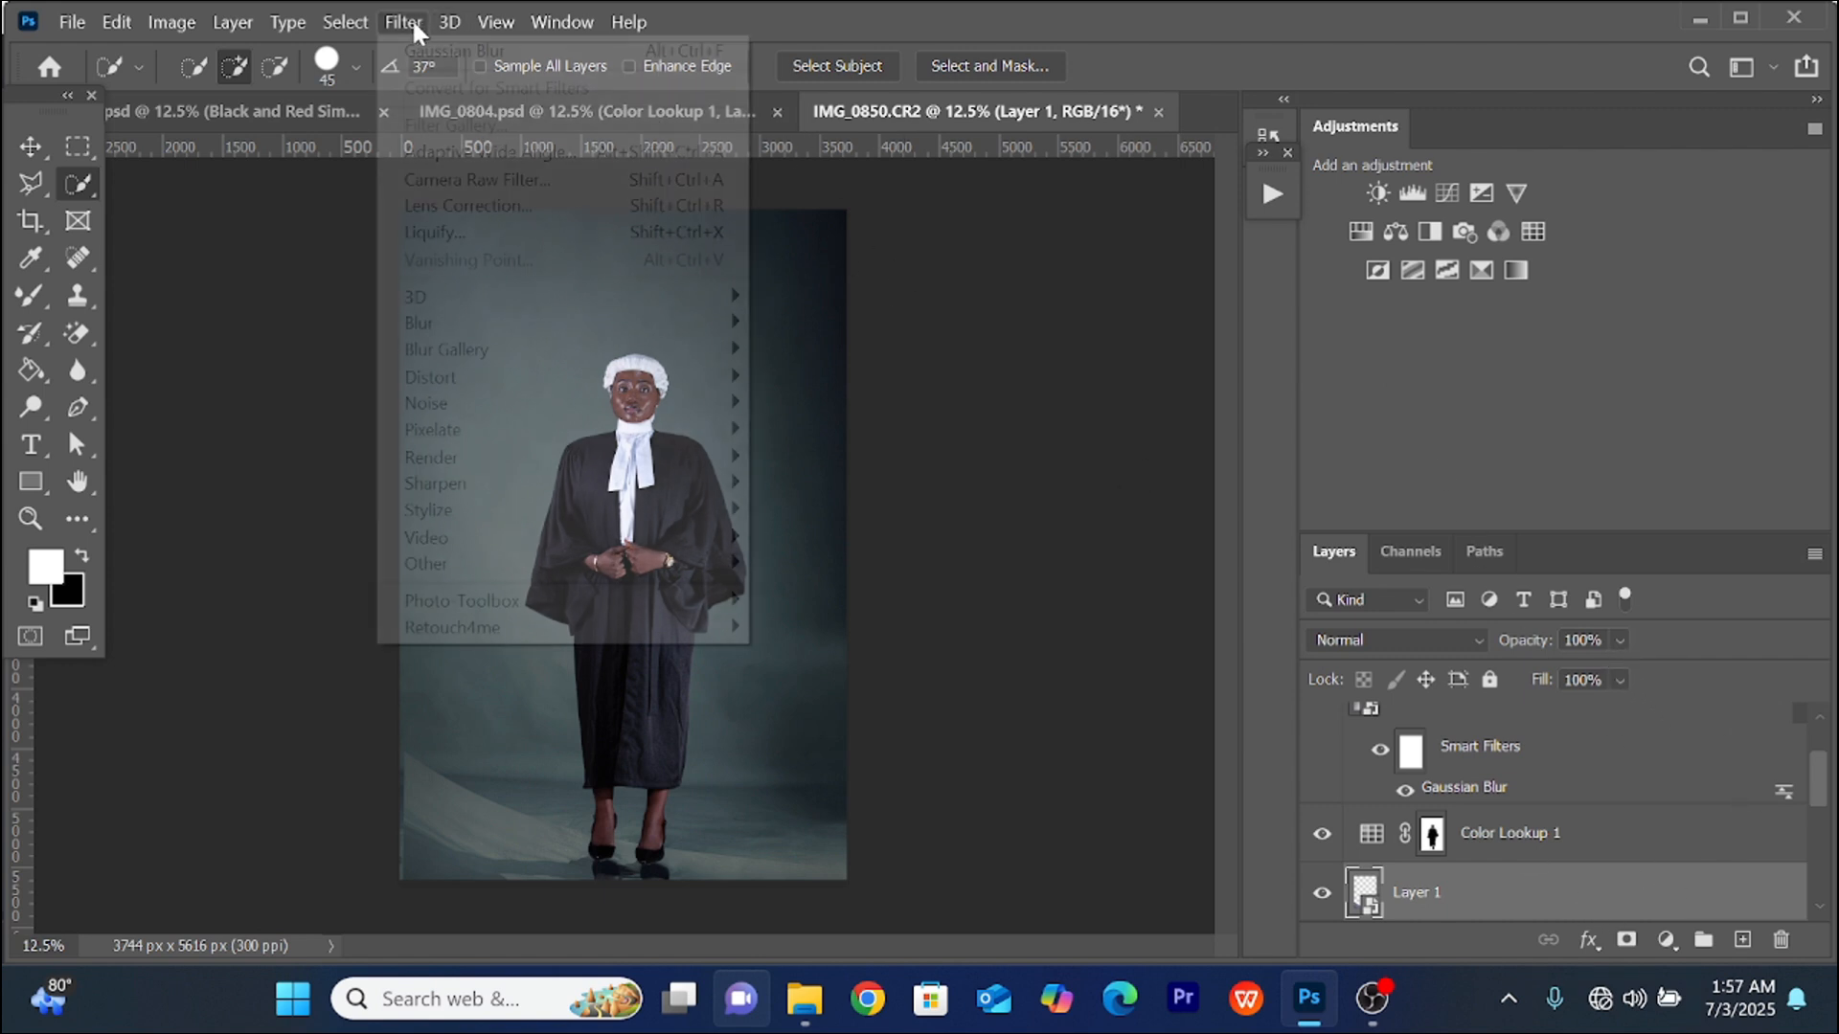
mouse_move(489, 353)
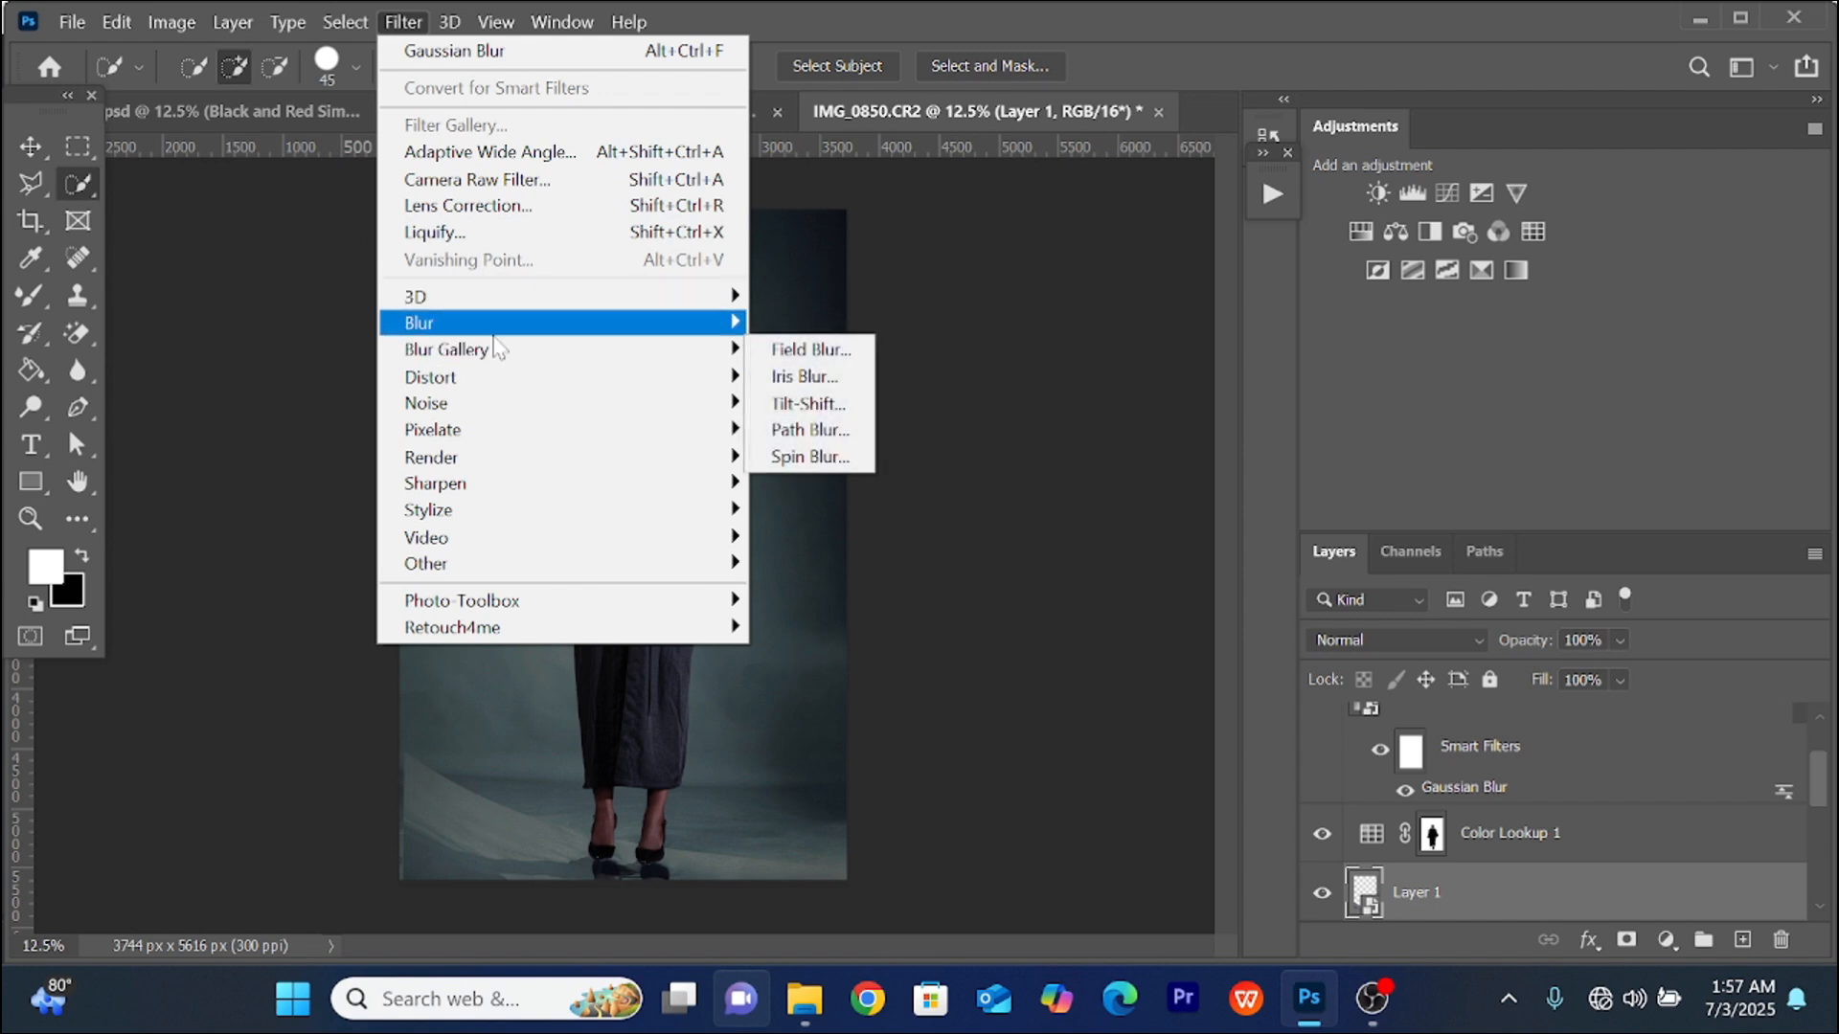
mouse_move(431, 322)
left_click(787, 429)
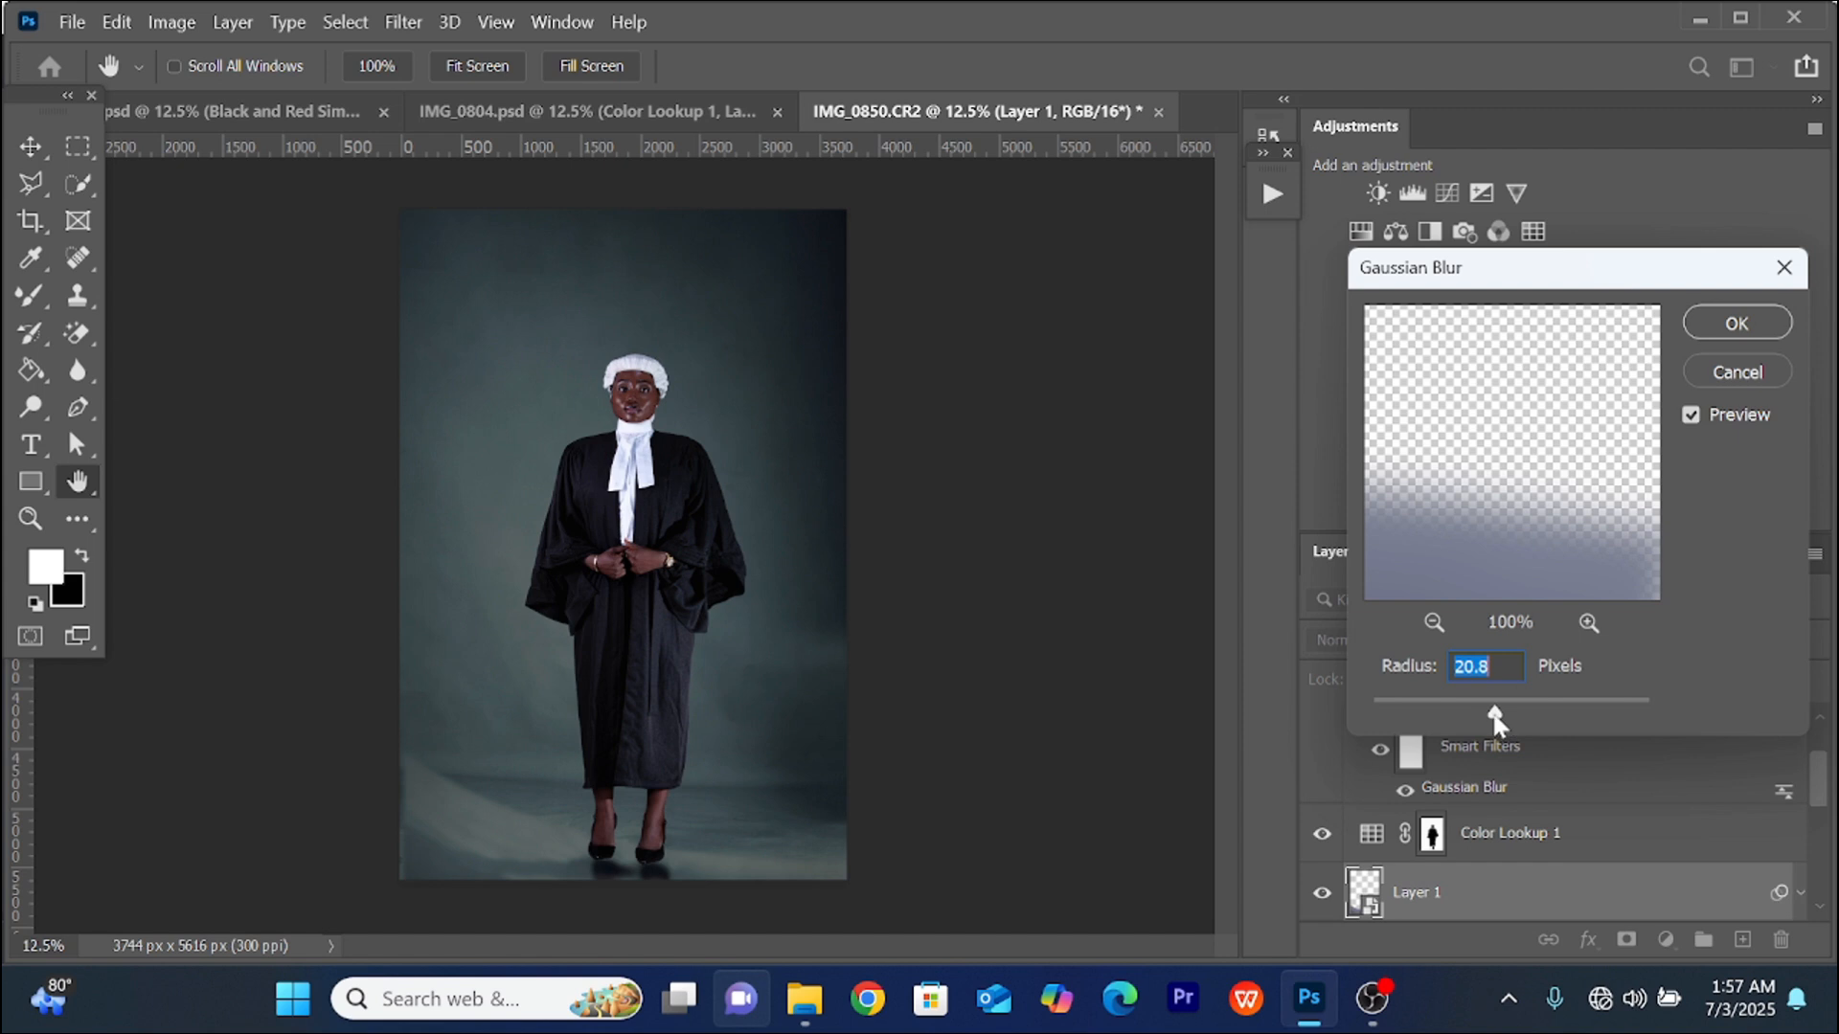
mouse_move(1494, 717)
left_mouse_down()
mouse_move(1441, 709)
mouse_move(1464, 714)
left_mouse_up()
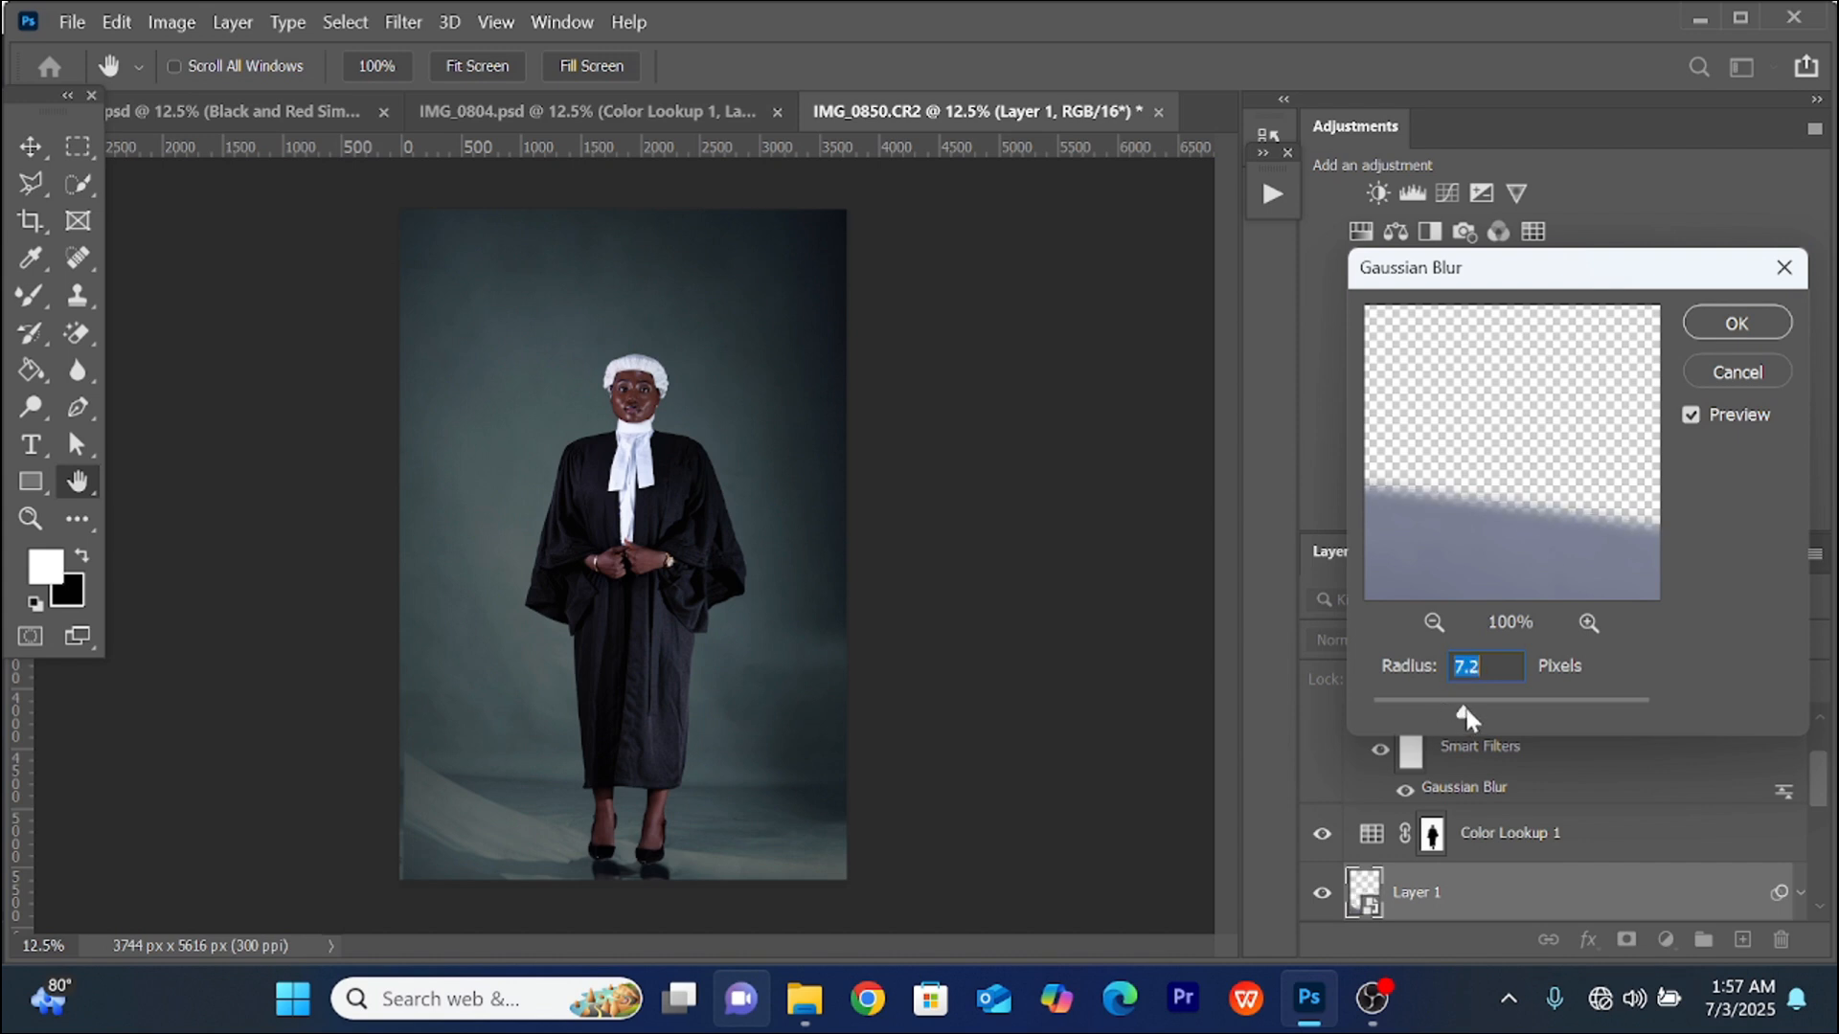
left_click(1737, 324)
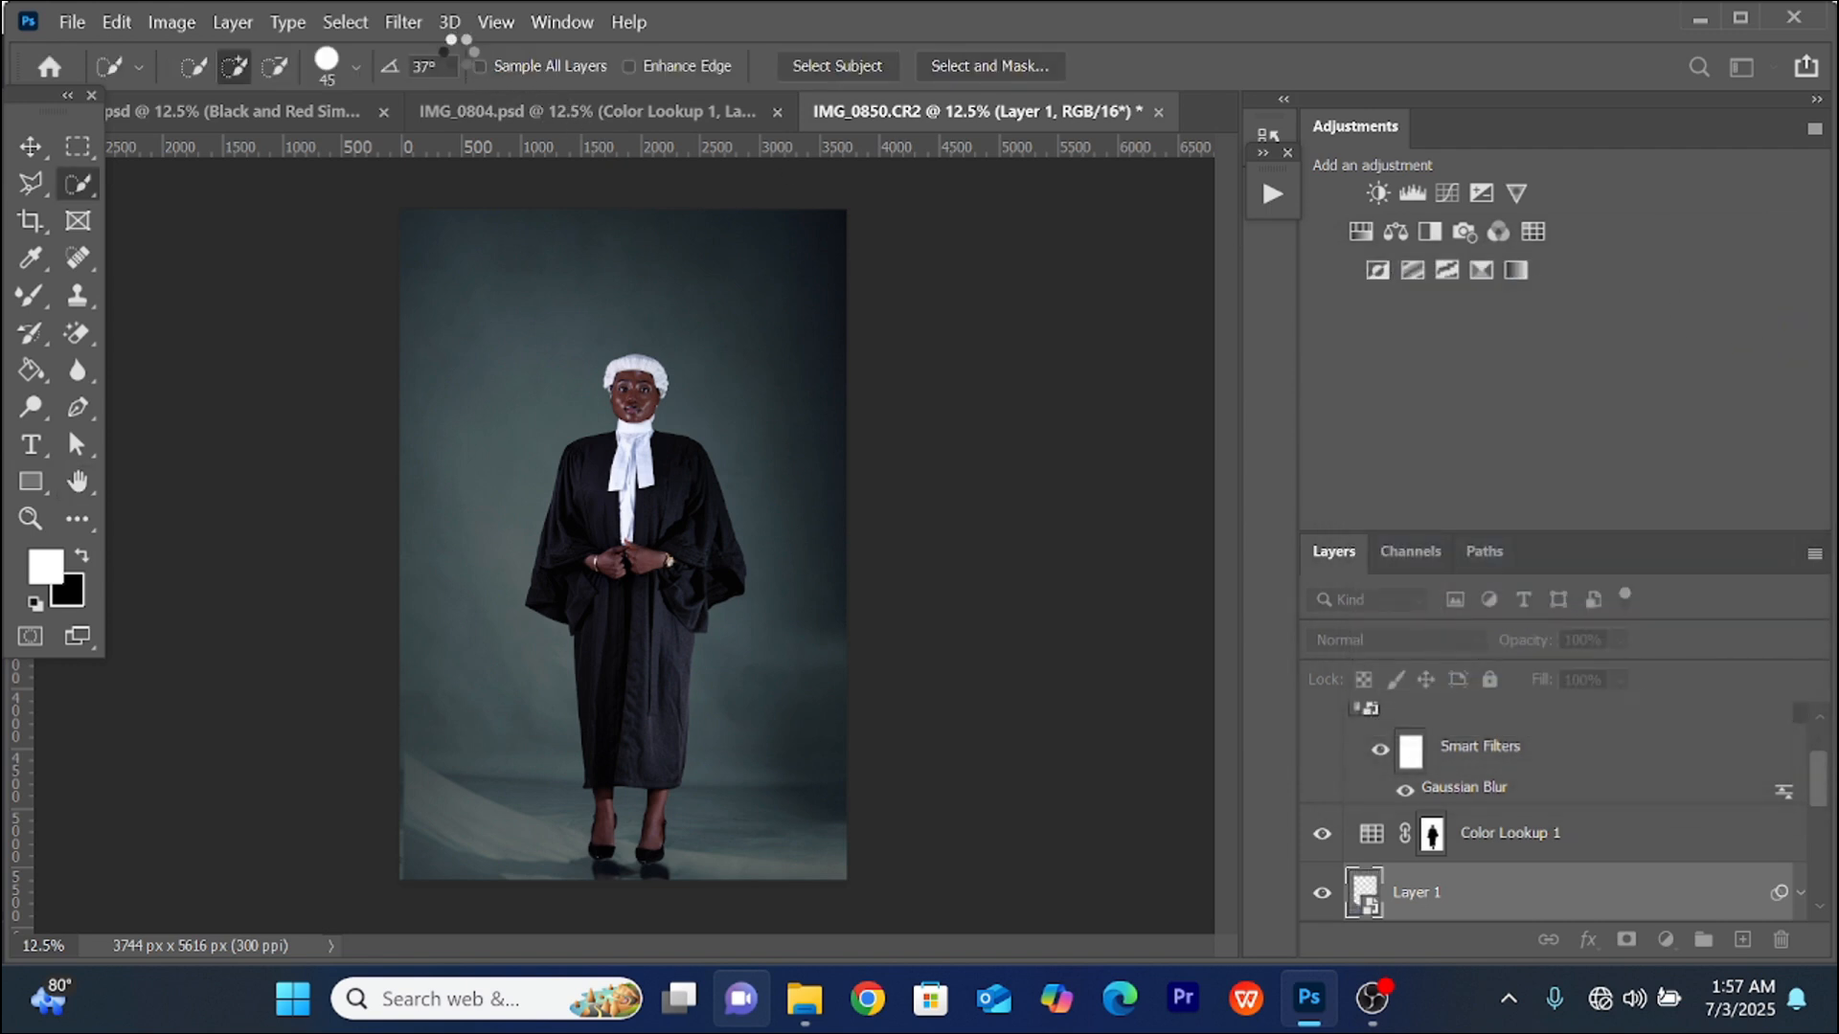
- Apply a slight Motion Blur at a 0° angle to the Layer 1 reflection and lower the layer's opacity to 60%
left_click(405, 21)
mouse_move(472, 326)
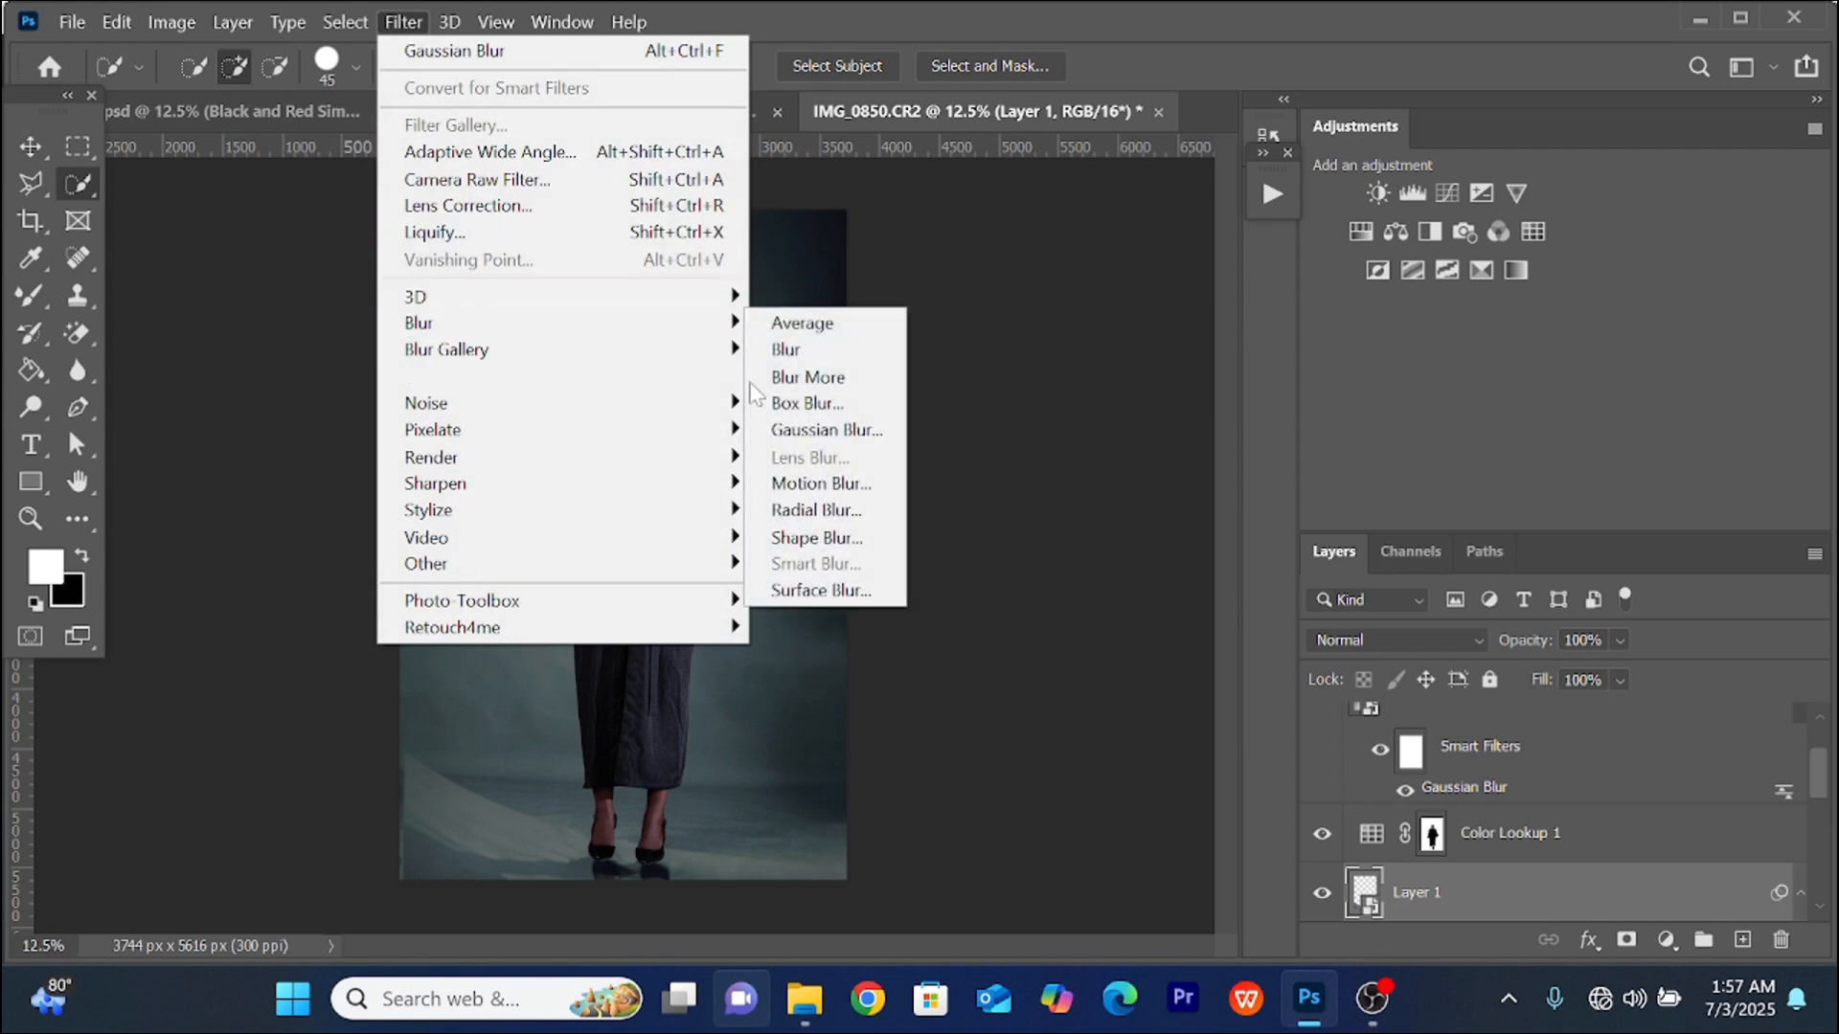
left_click(833, 483)
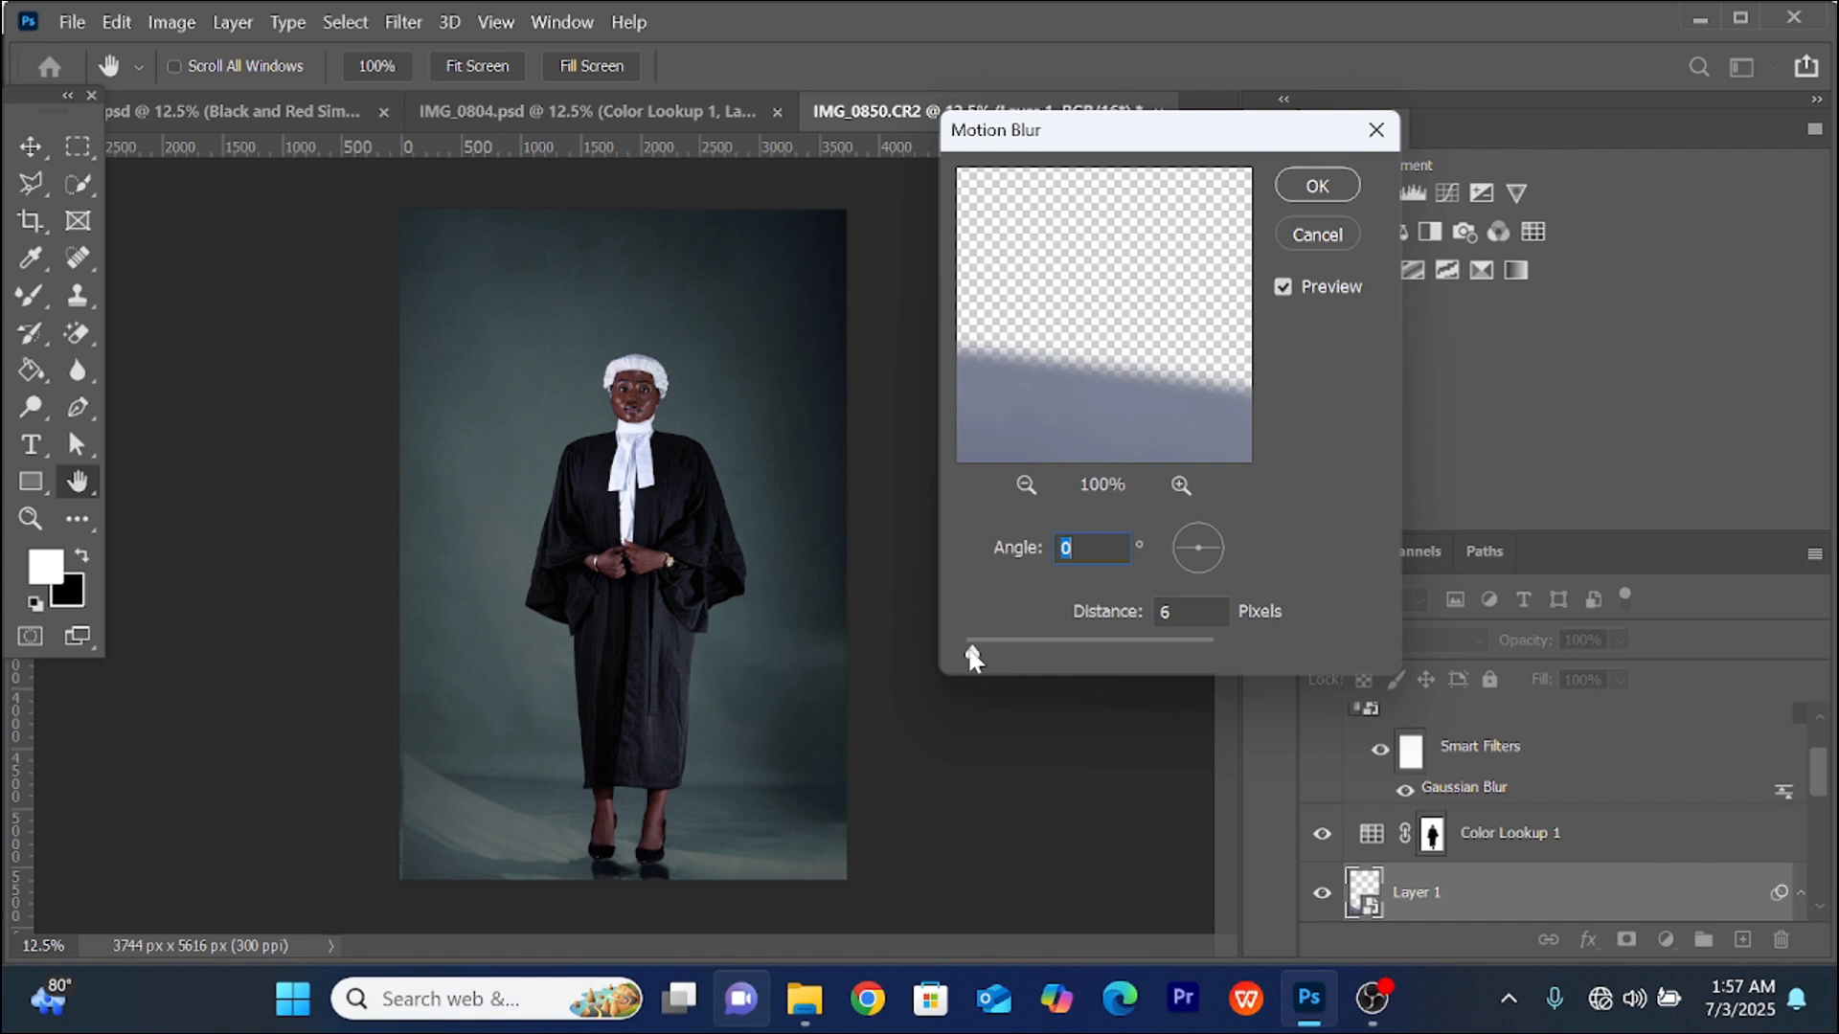
left_click_drag(973, 655, 991, 657)
left_click_drag(982, 653, 973, 651)
left_click(1330, 187)
key("w")
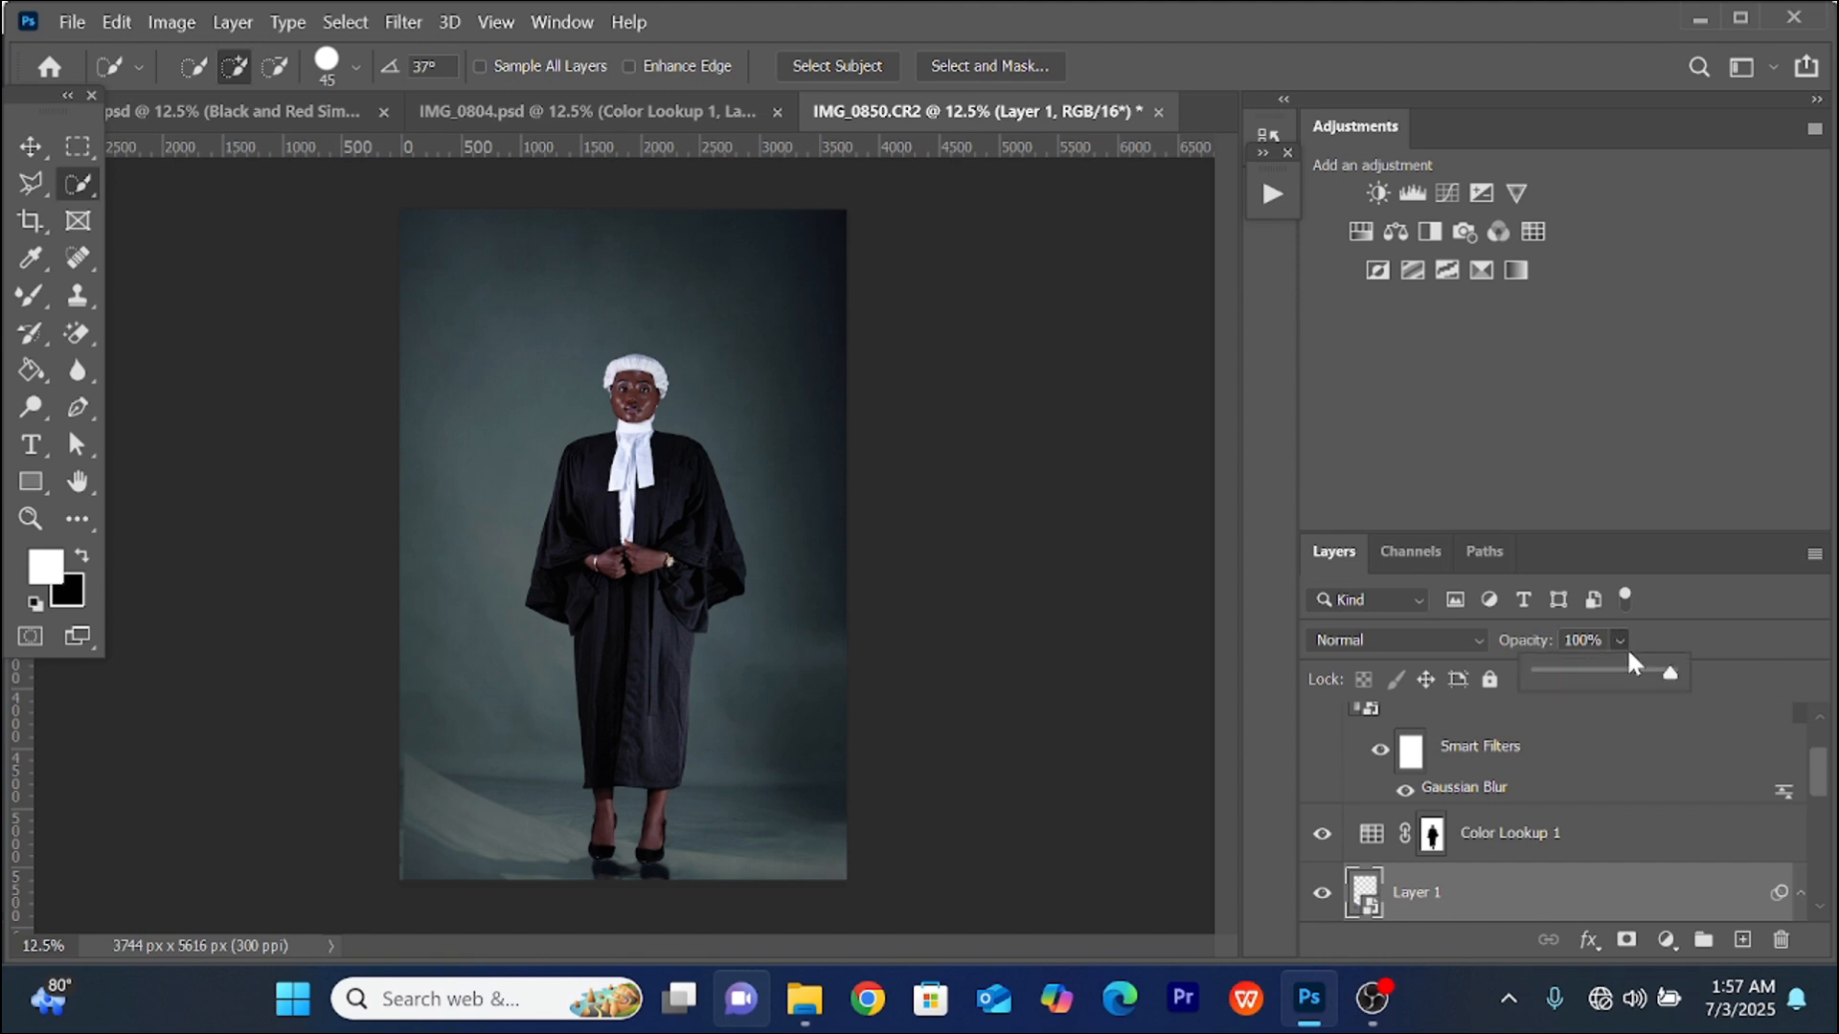
mouse_move(1647, 672)
left_mouse_down()
mouse_move(1596, 680)
mouse_move(1622, 686)
left_mouse_up()
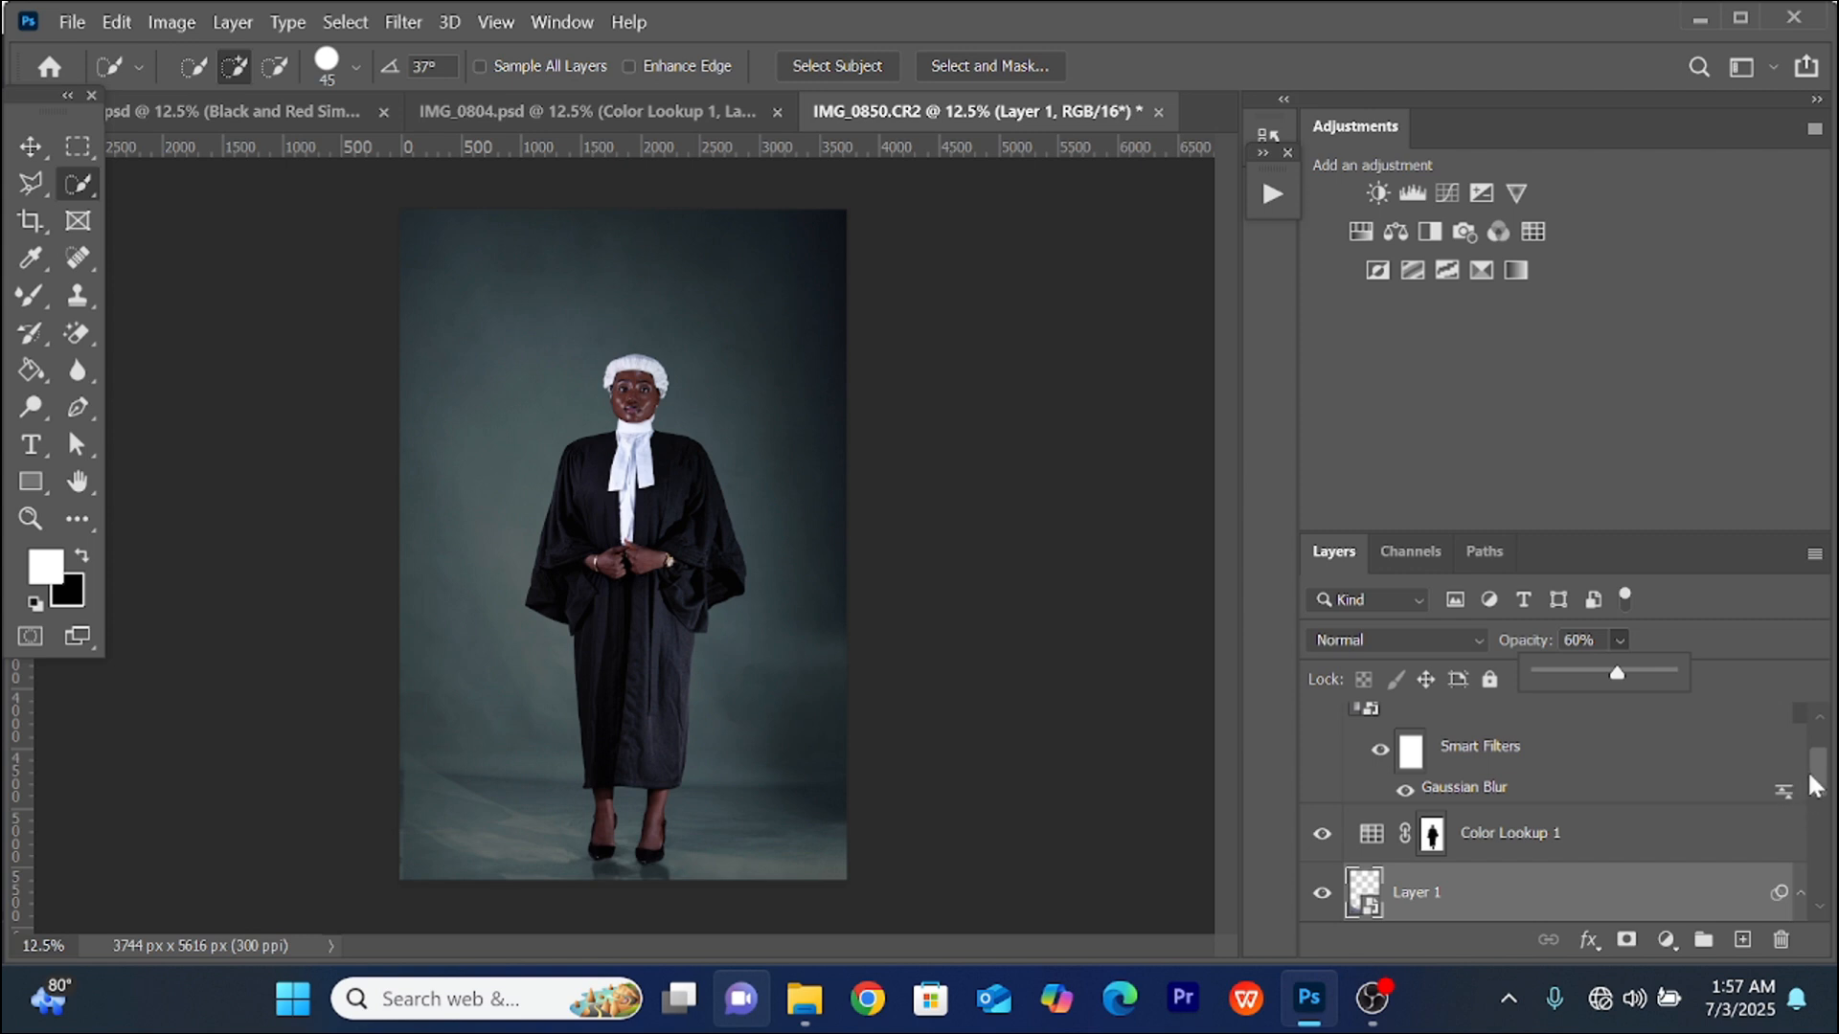
- Group Layer 2, Color Lookup 1 and Layer 1 together, and stamp the visible image onto a new layer above the group
mouse_move(1814, 785)
left_mouse_down()
mouse_move(1819, 747)
mouse_move(1829, 800)
mouse_move(1824, 762)
left_mouse_up()
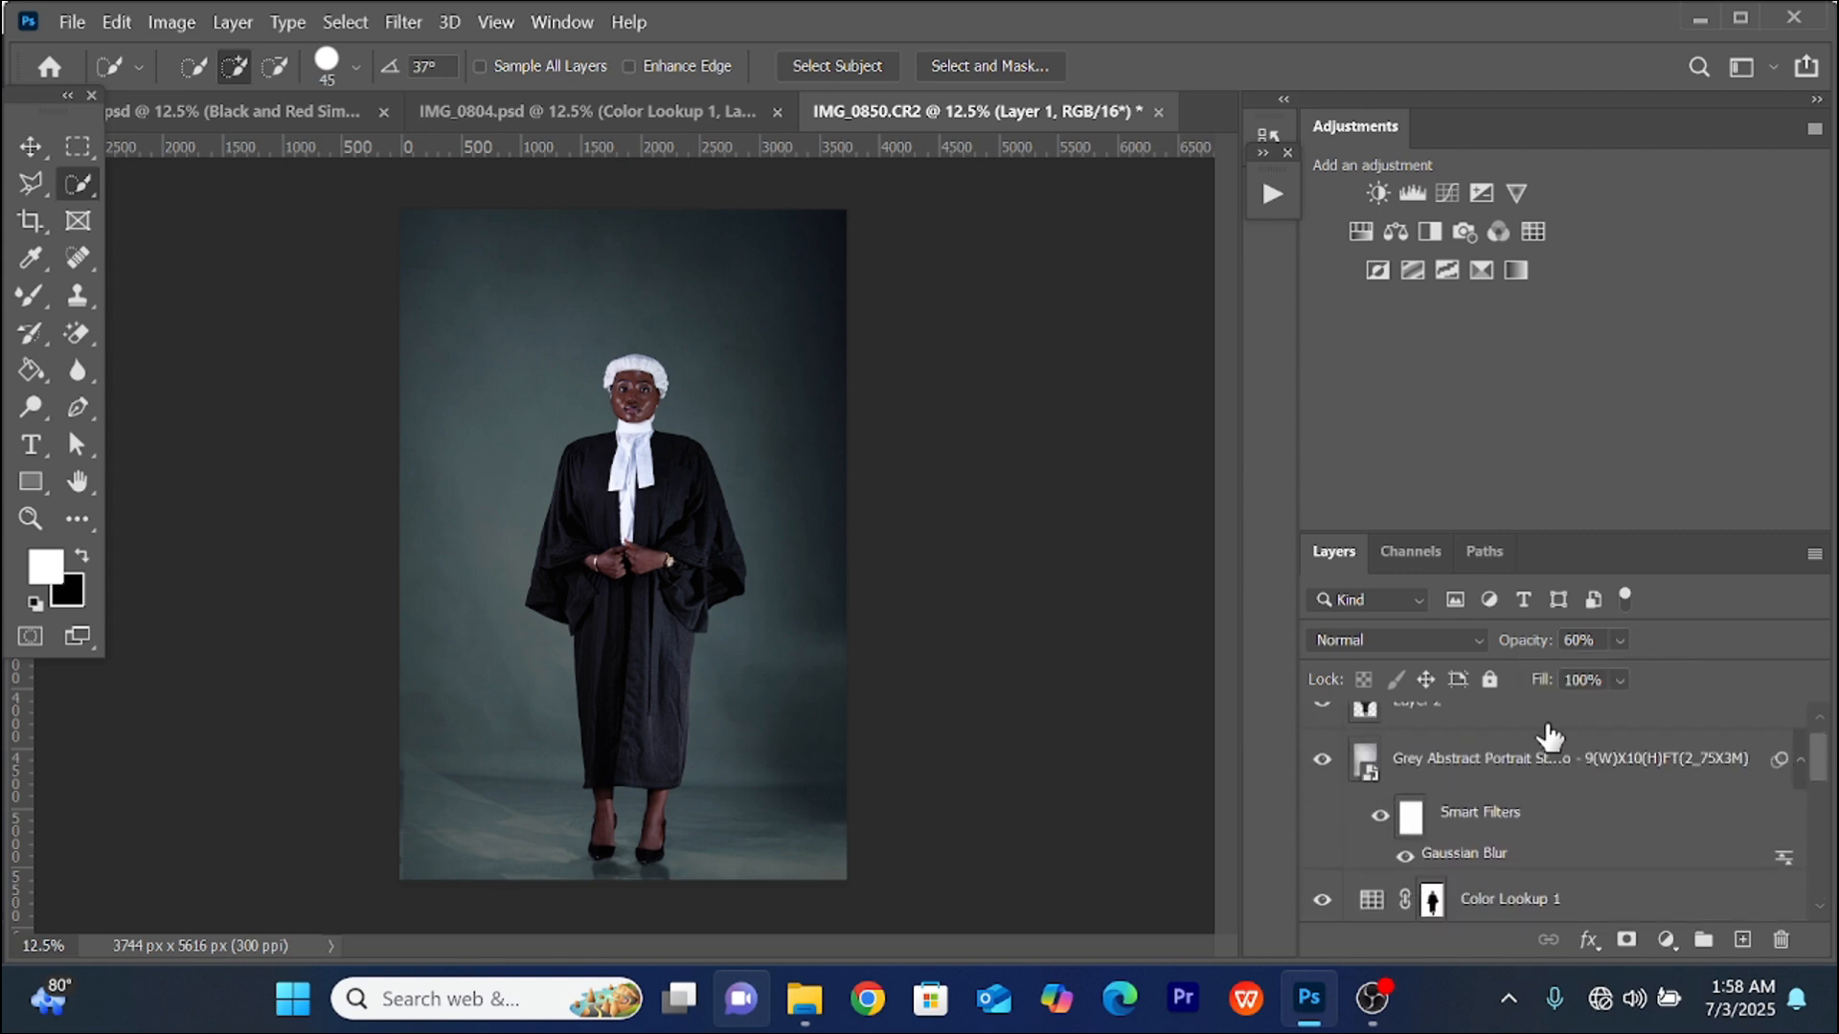
left_click(1518, 720)
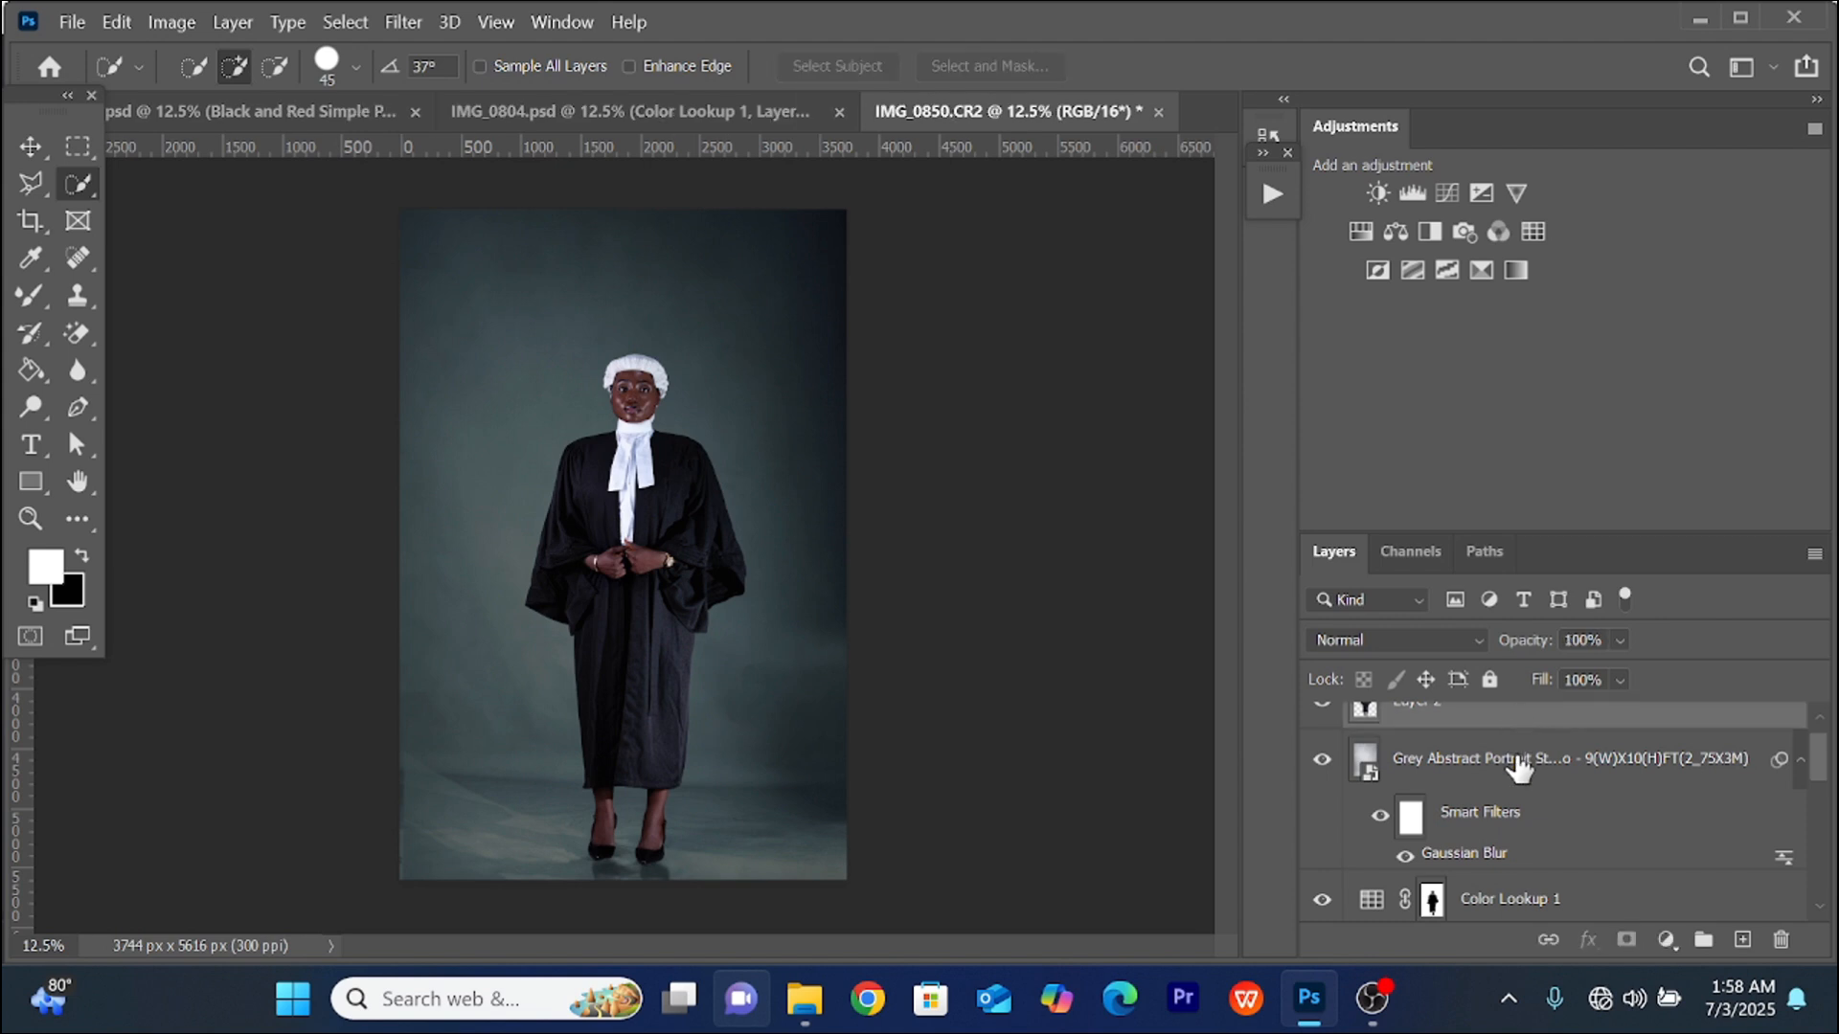
left_click(1520, 773, "shift")
left_click_drag(1820, 766, 1817, 780)
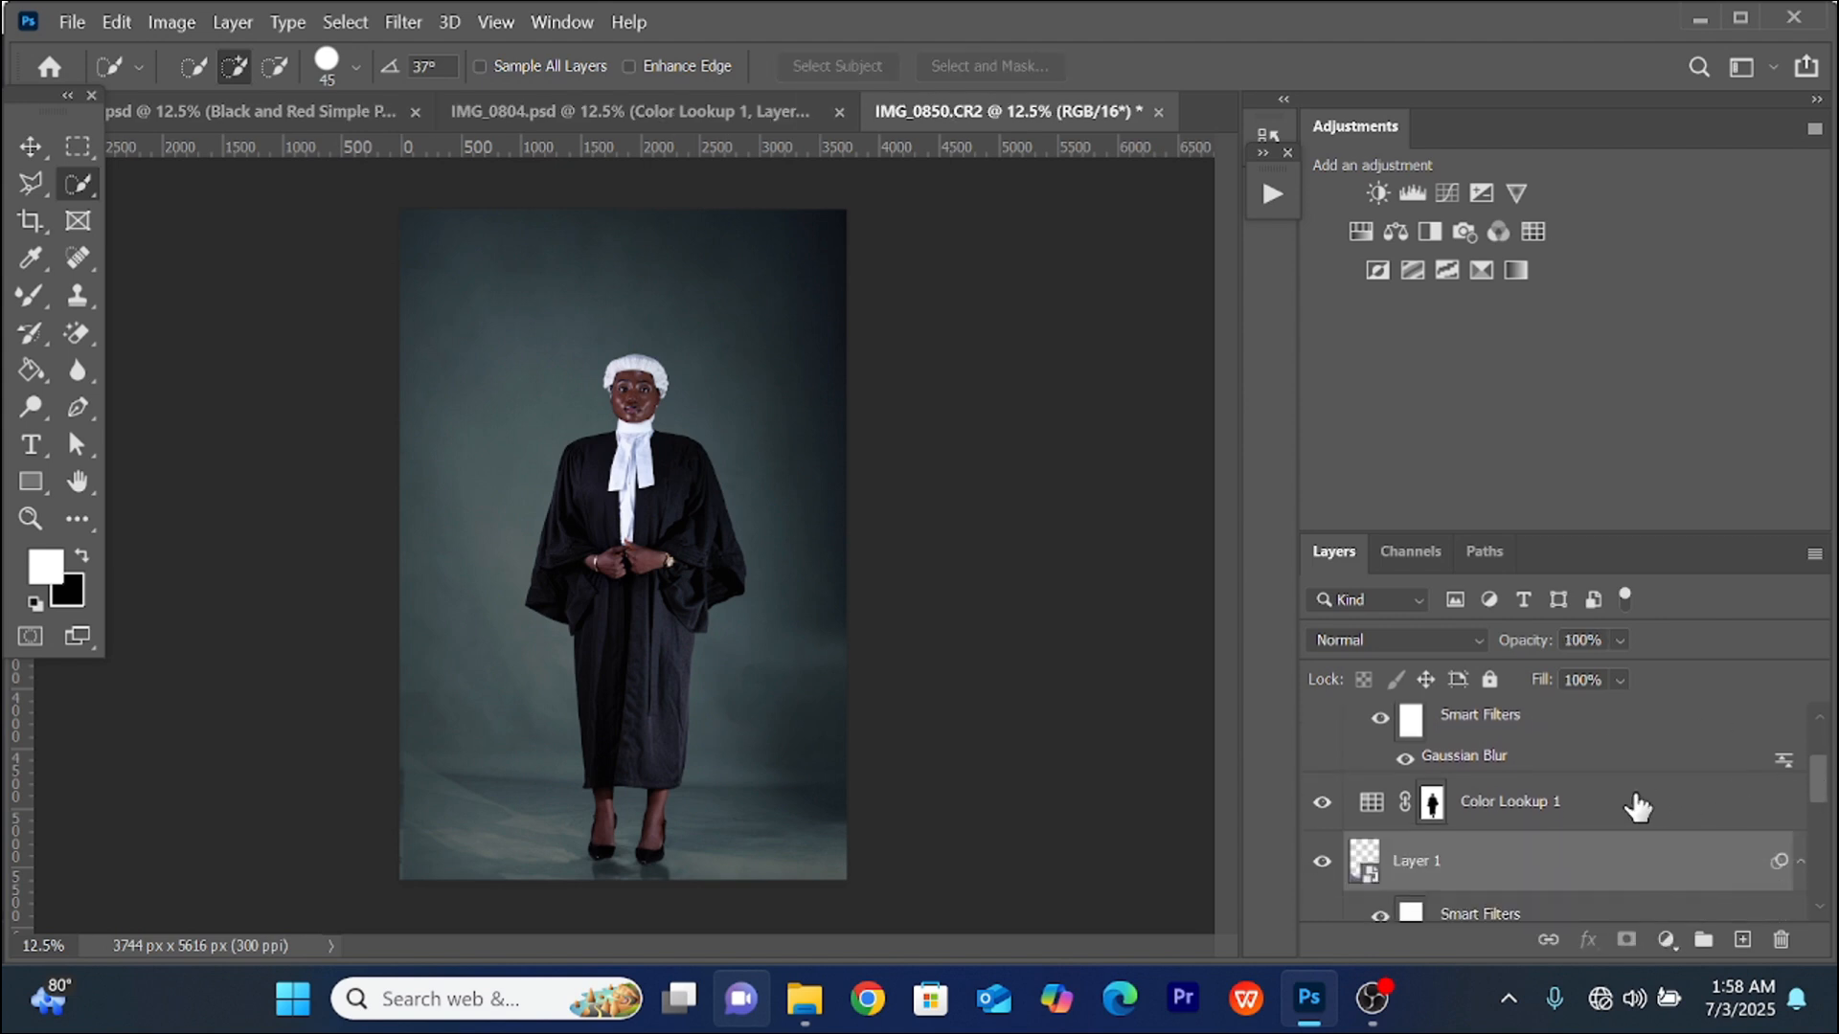
left_click(1564, 810, "shift")
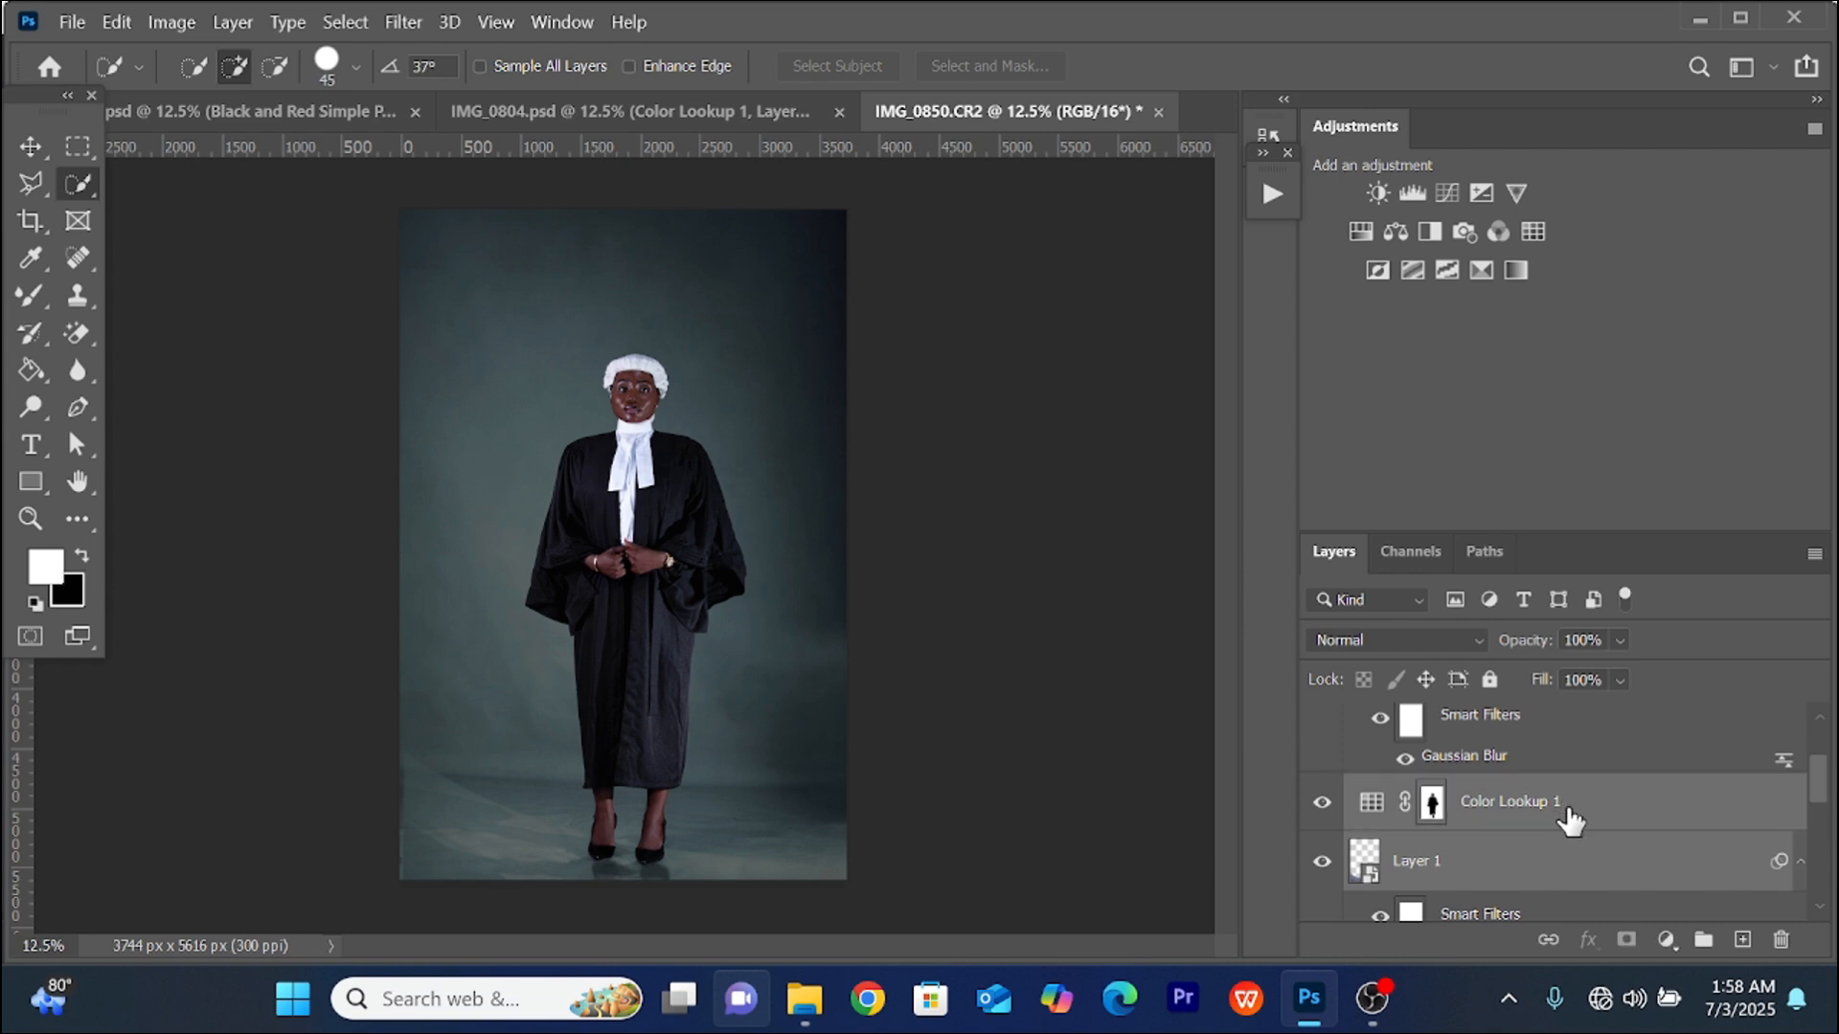
left_click(1704, 943)
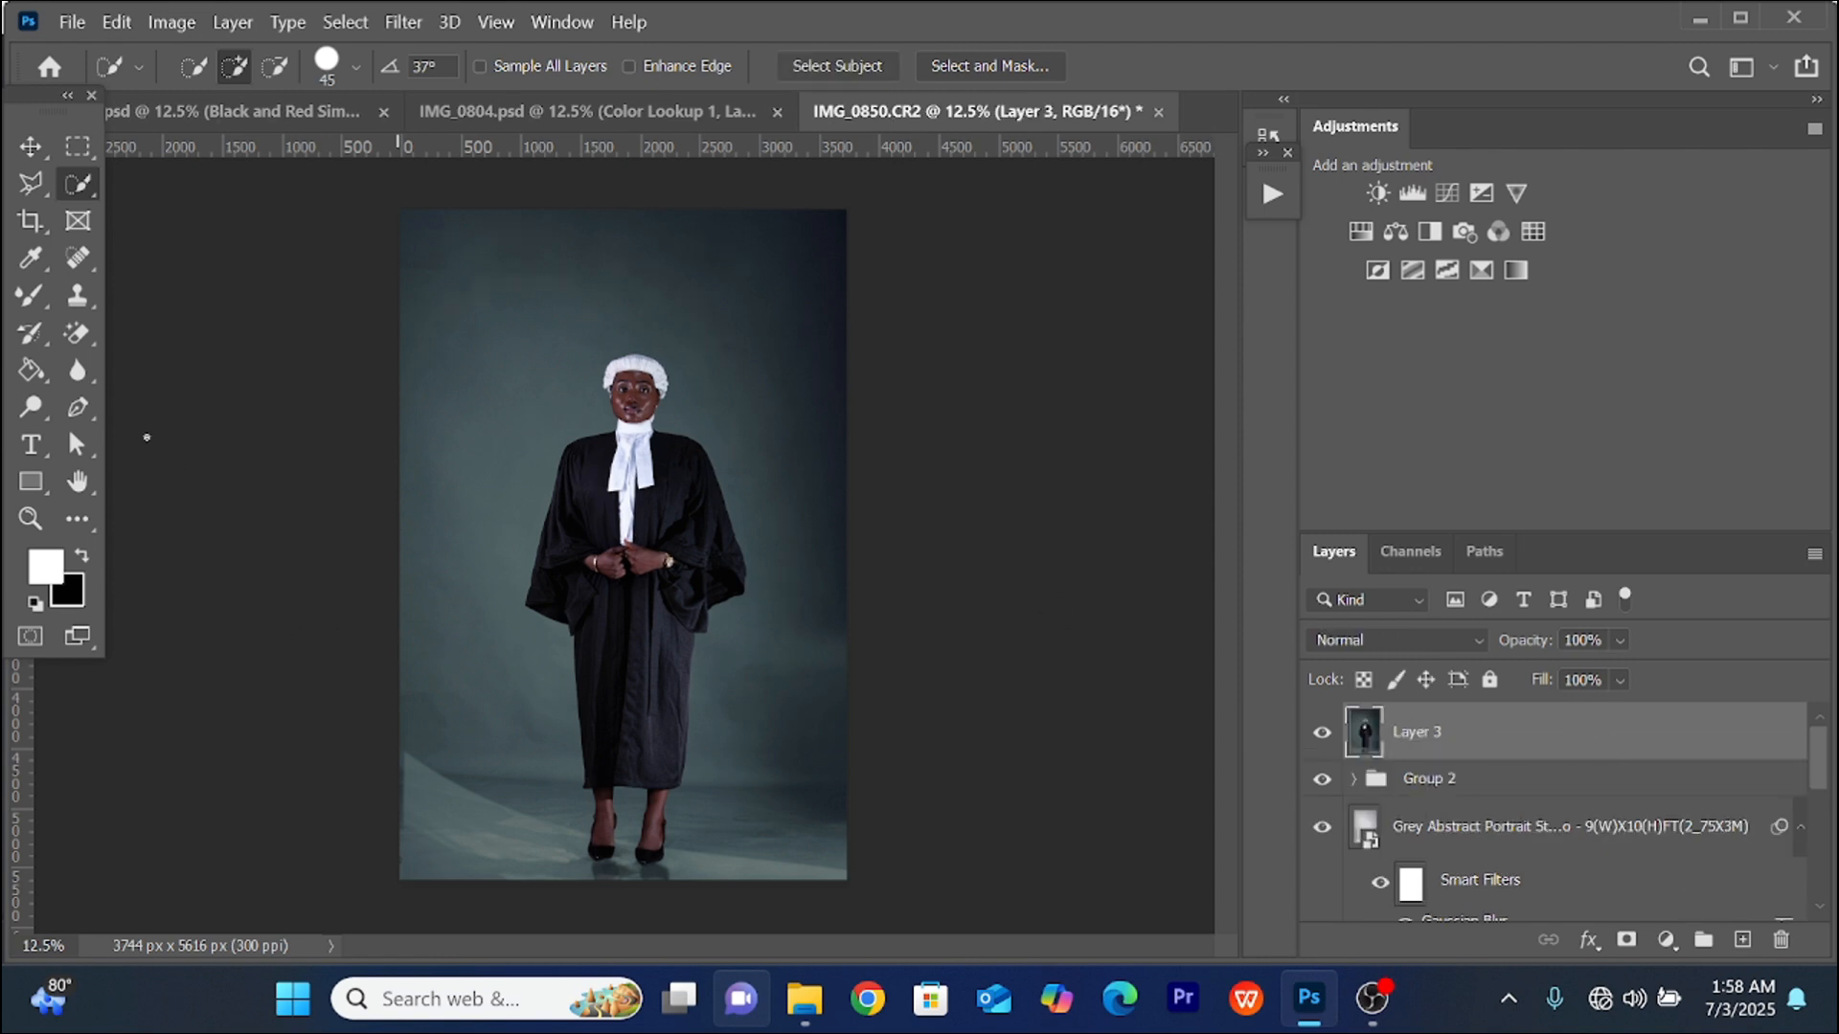
- Blend the reflection's hard edges into the floor on both sides of the subject's feet using the Mixer Brush at size 300
left_click(34, 303)
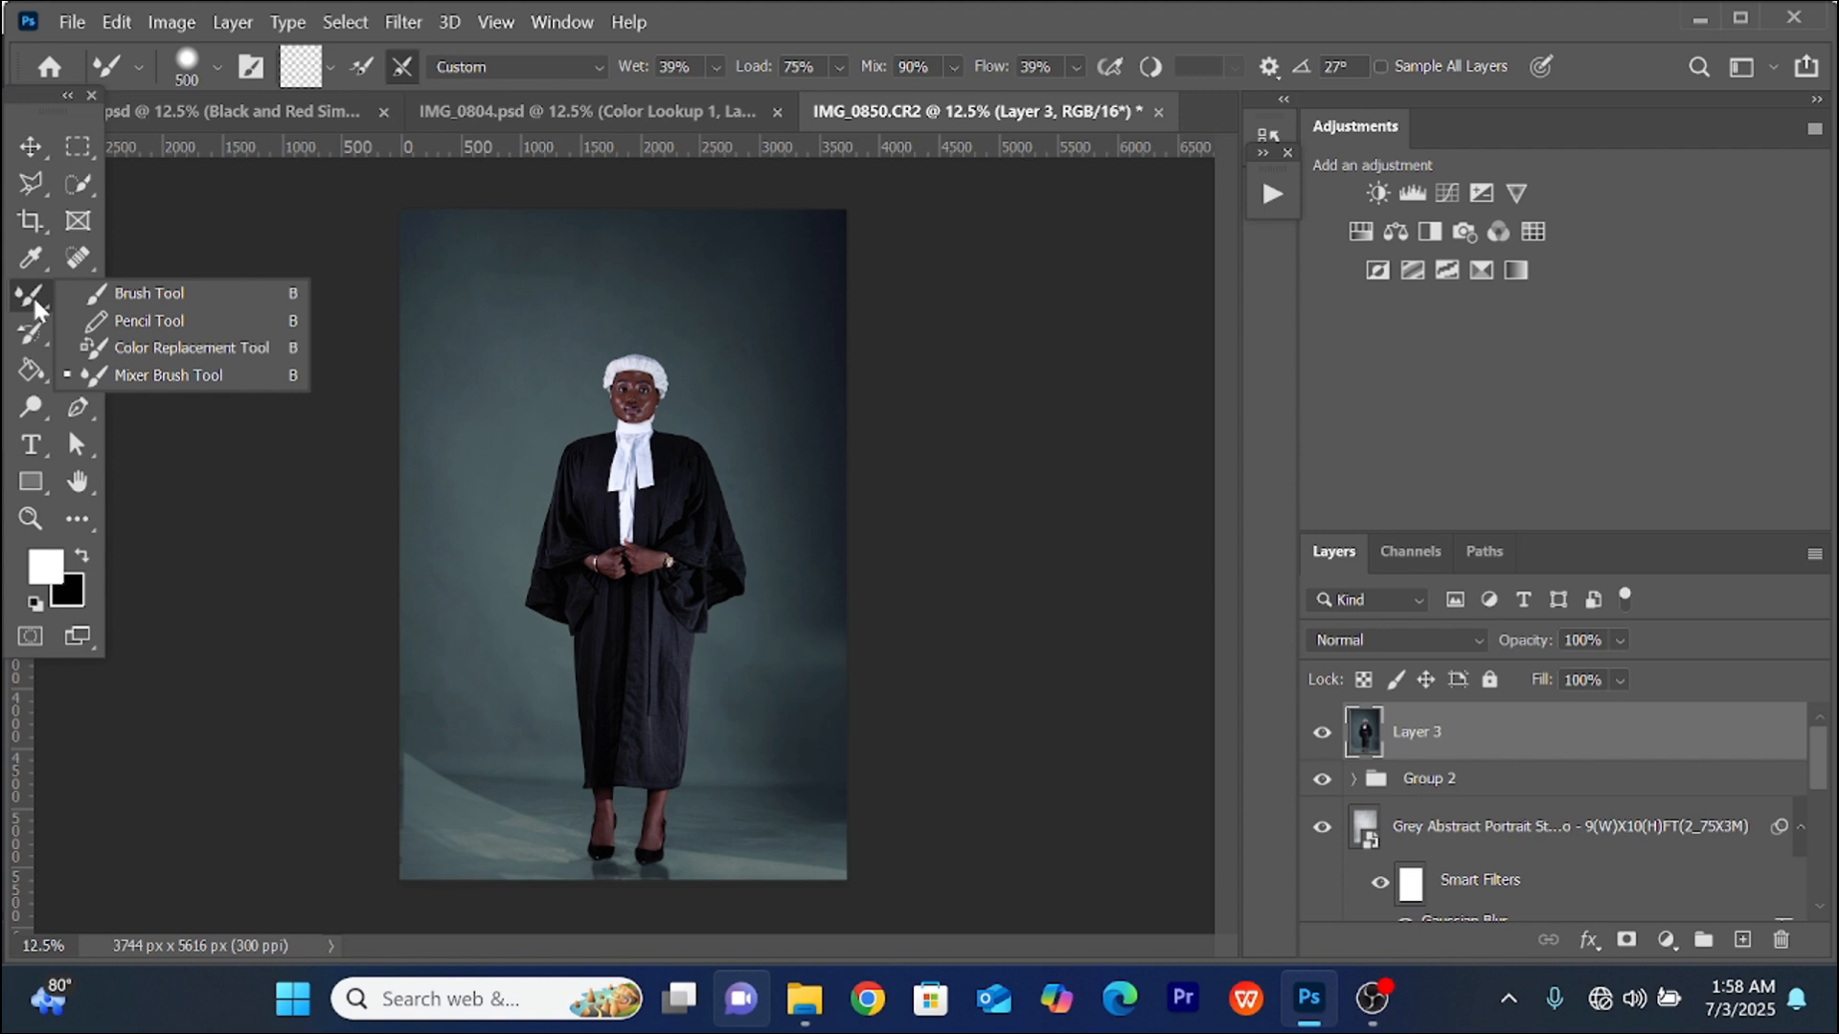
left_click(141, 375)
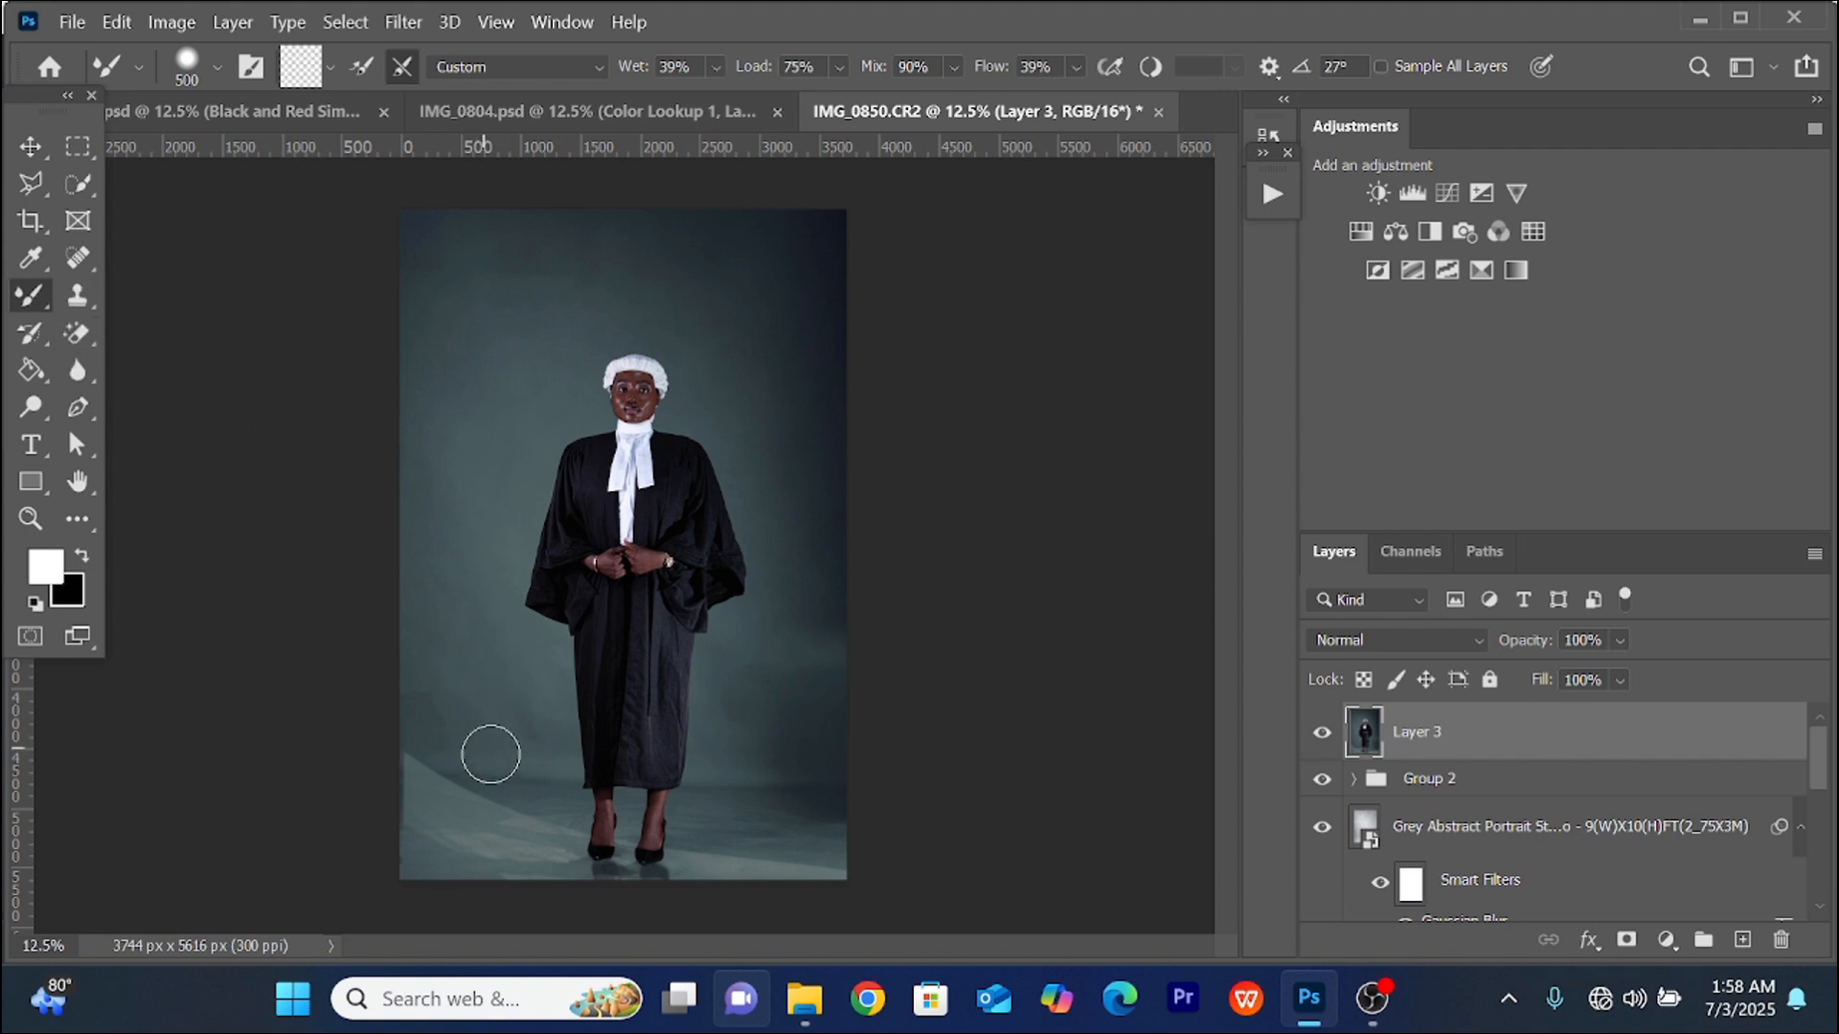
key("bracketleft")
key("bracketleft")
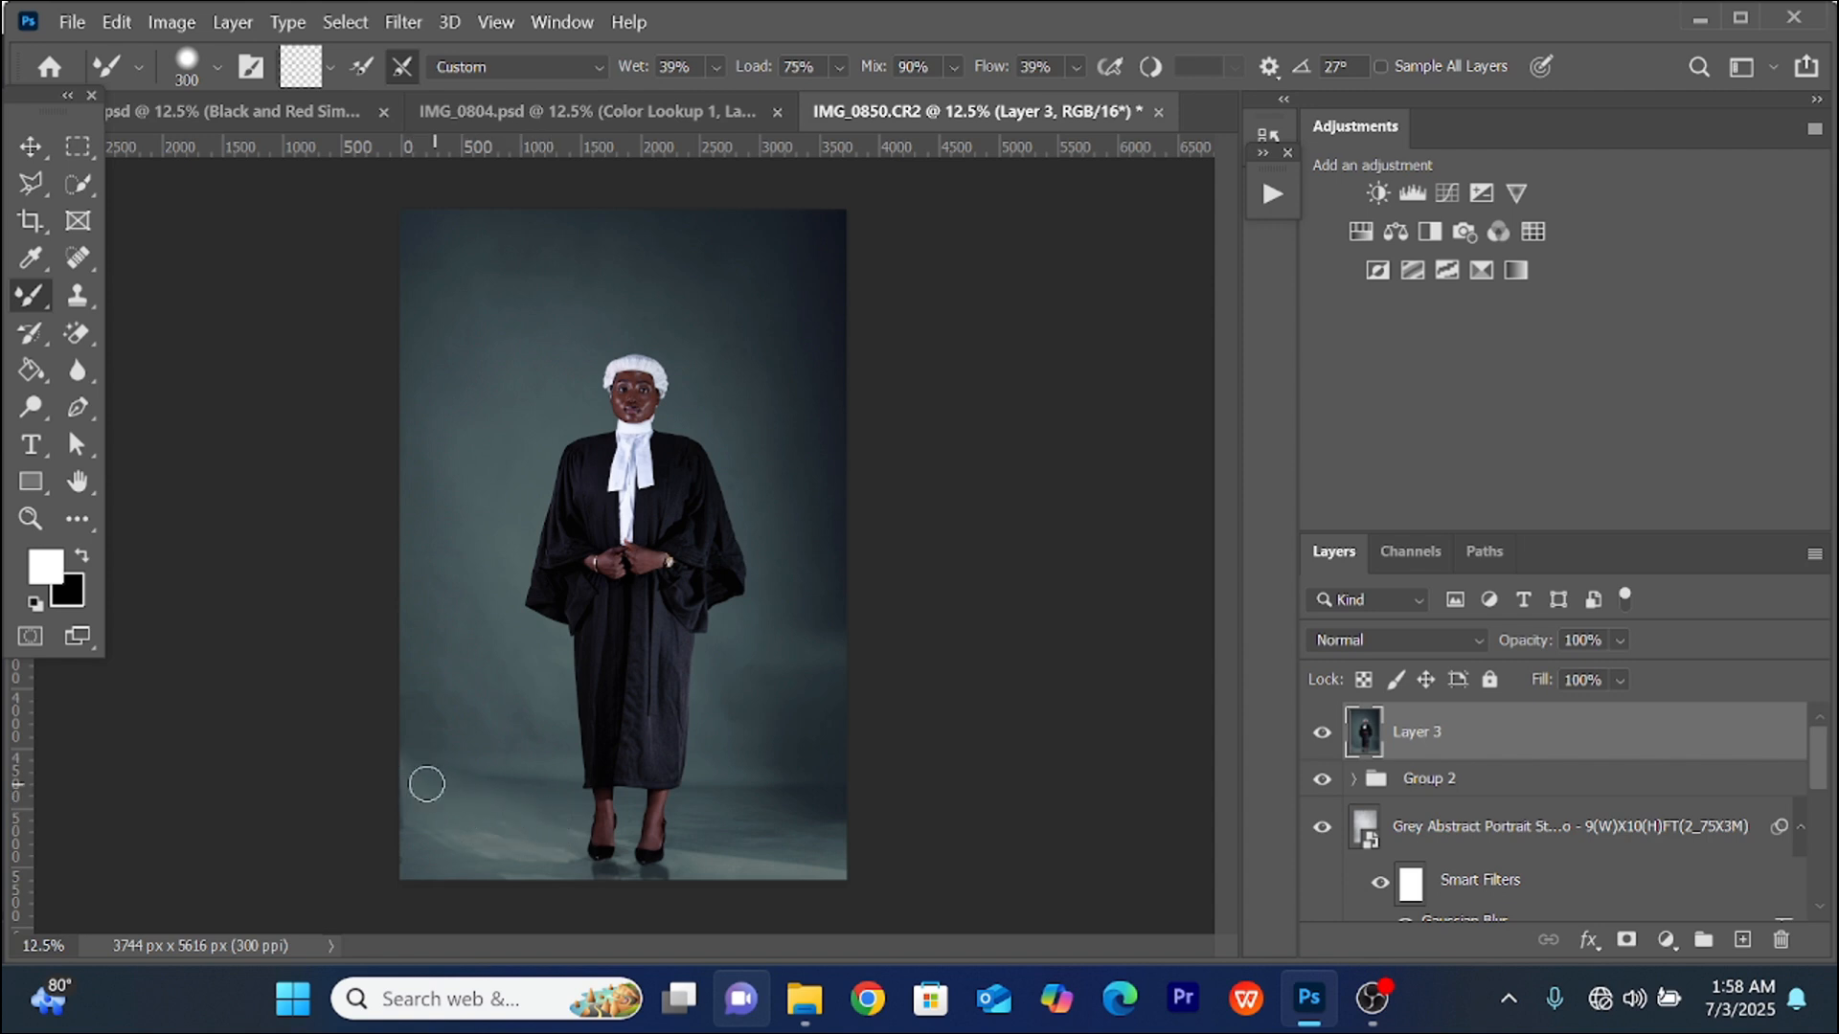
left_click_drag(413, 844, 445, 846)
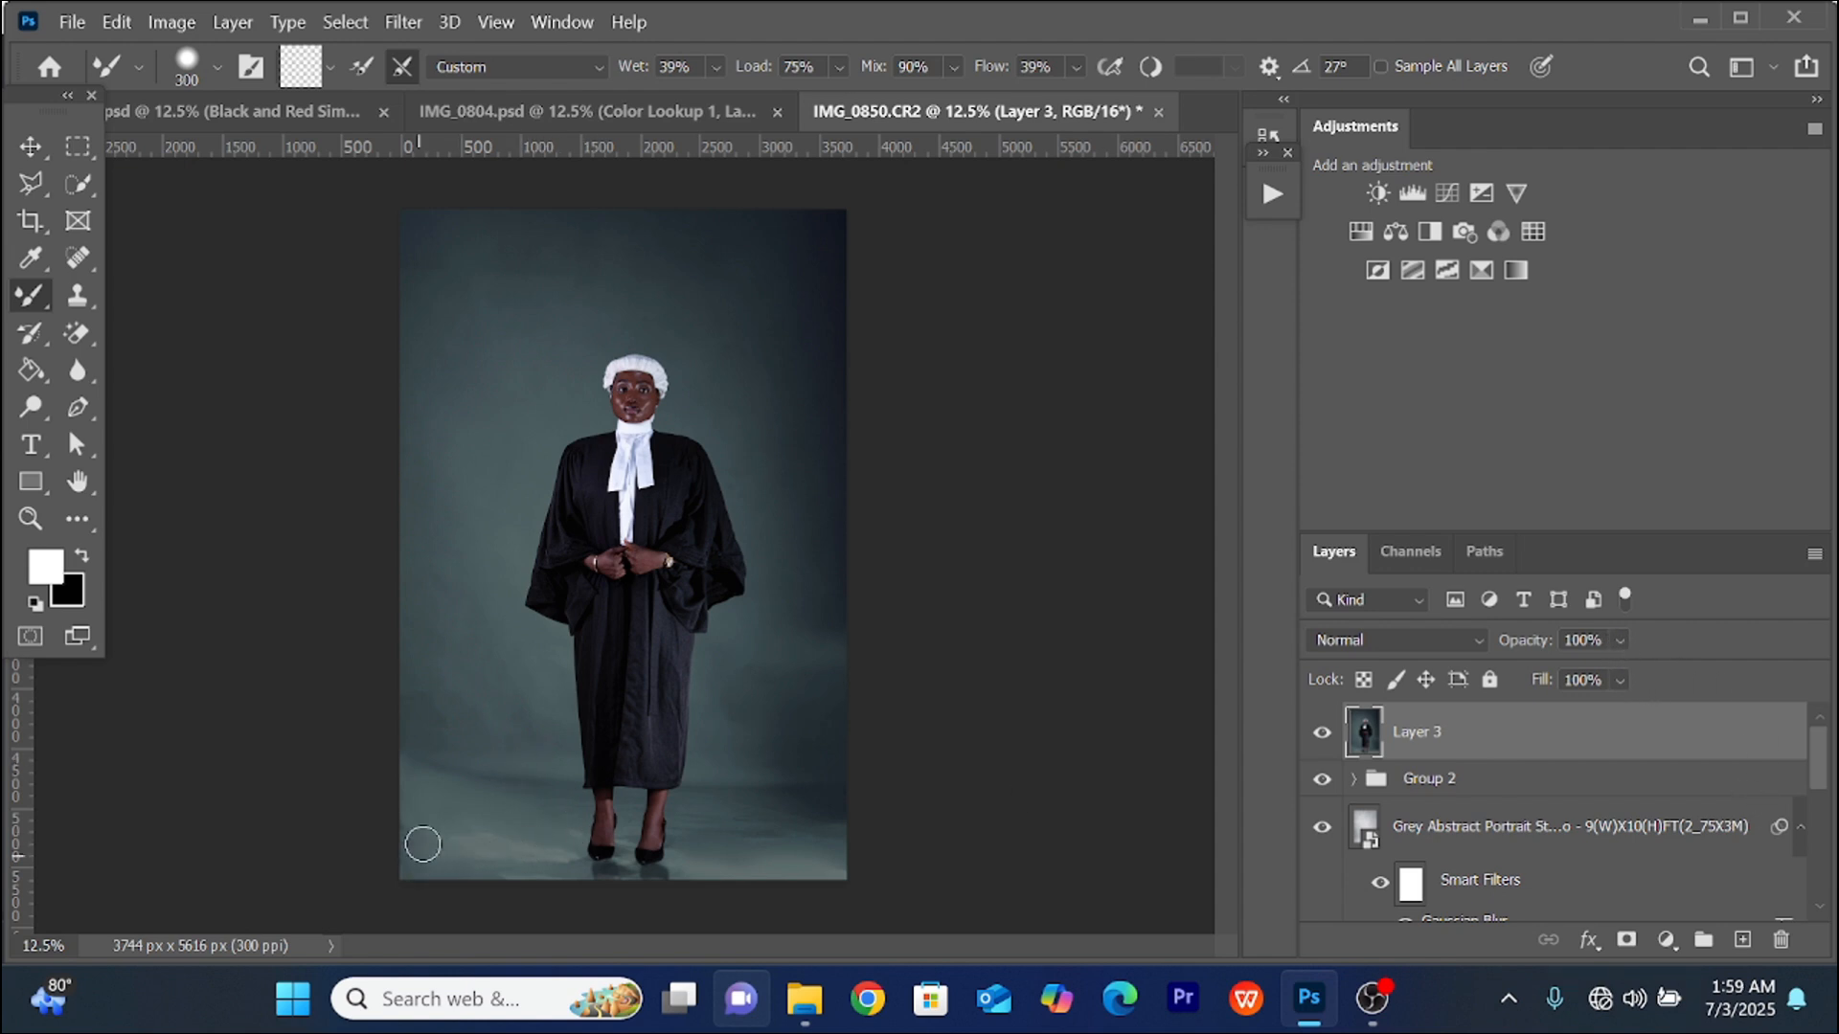
left_click(518, 805, "alt")
left_click_drag(812, 821, 866, 779)
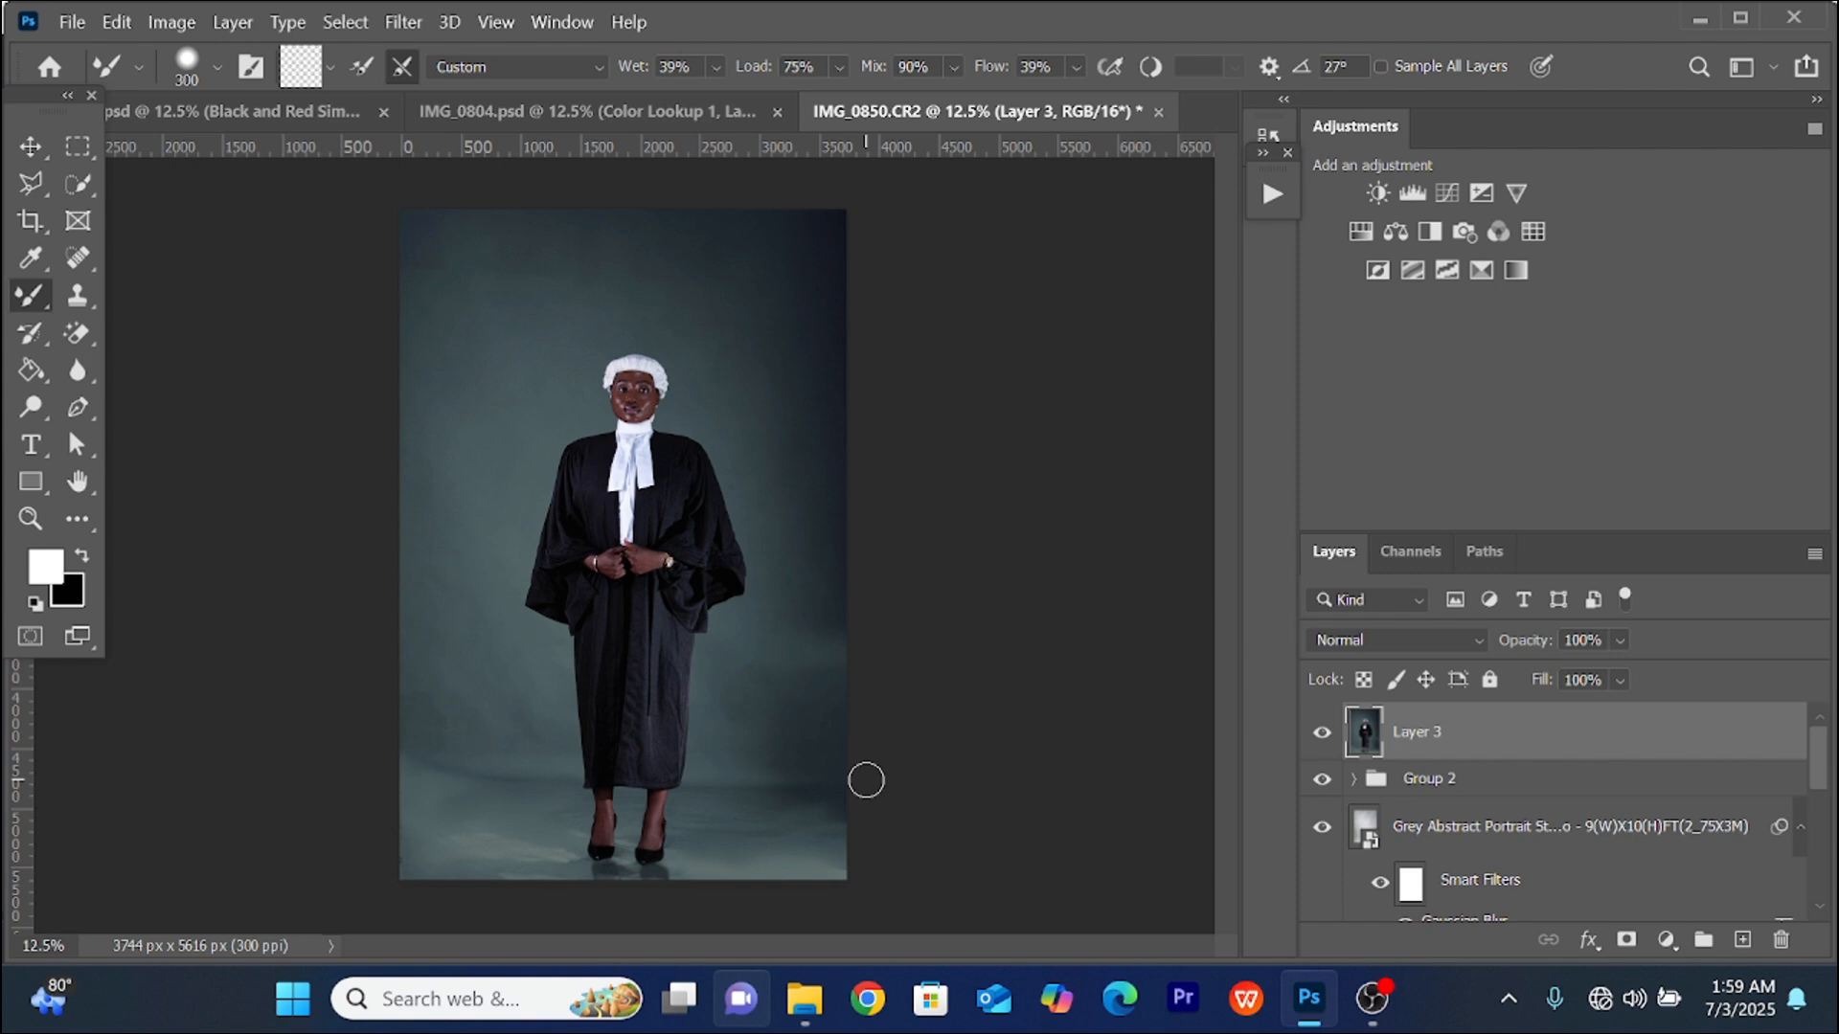